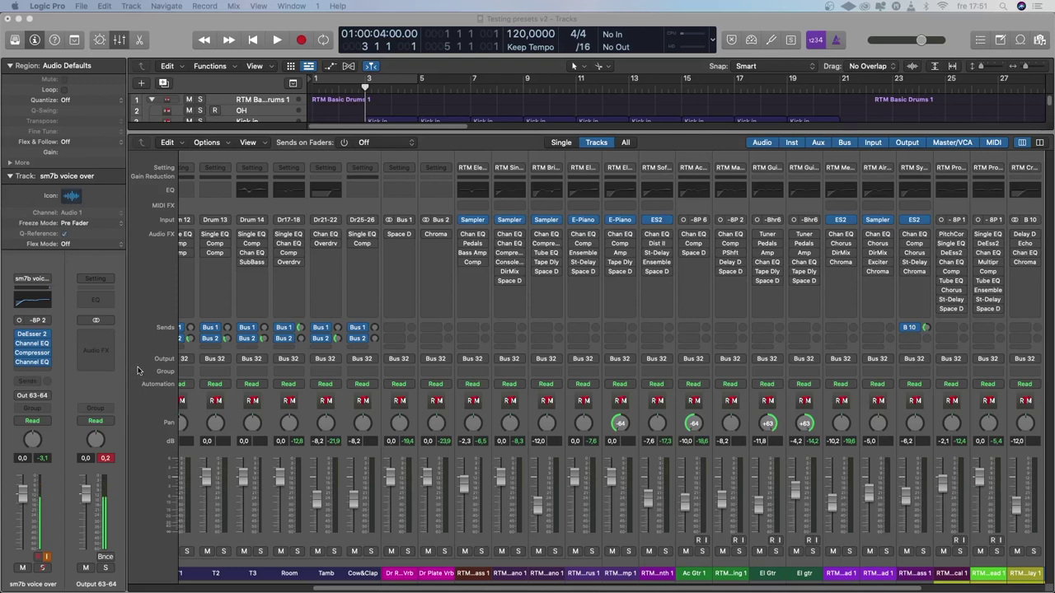
Start playback of the Testing presets v2 mix from bar 3, then start it again
key("space")
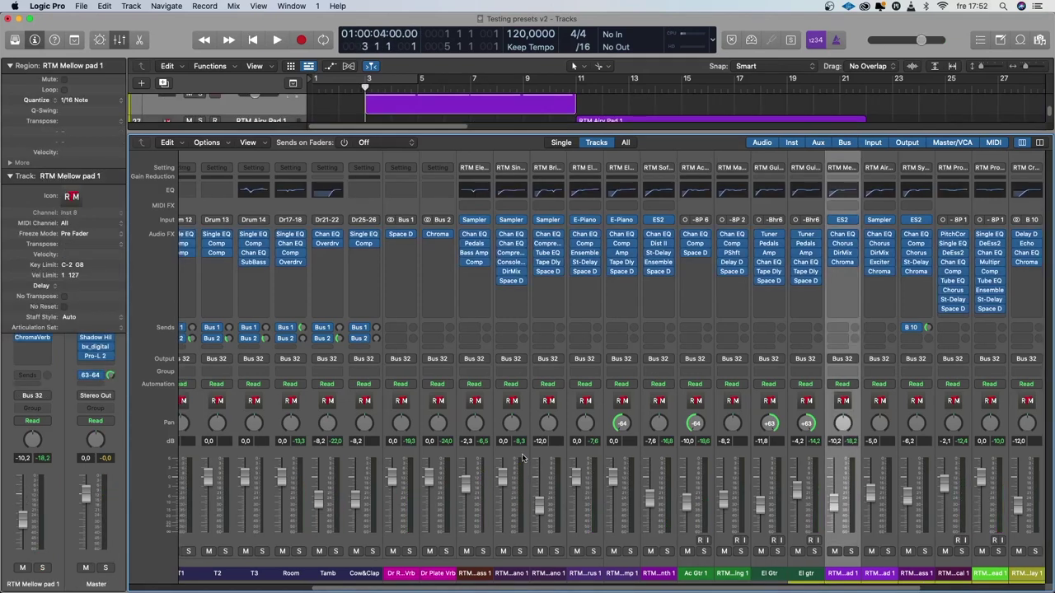
key("space")
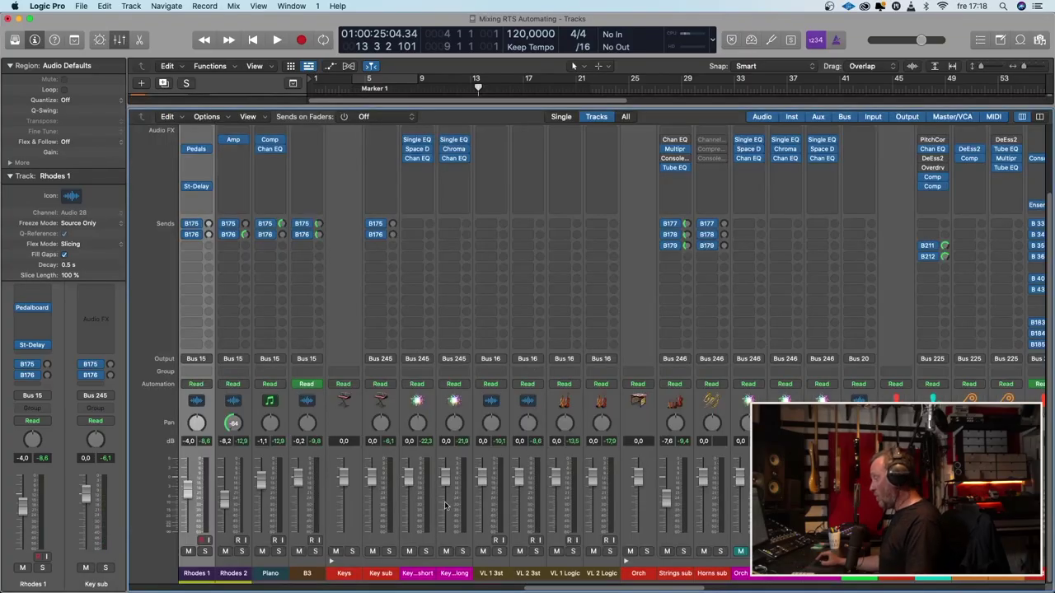
Solo Bass sub, audition it through its Classic VCA compressor, then close the plug-in
left_click_drag(635, 590, 496, 591)
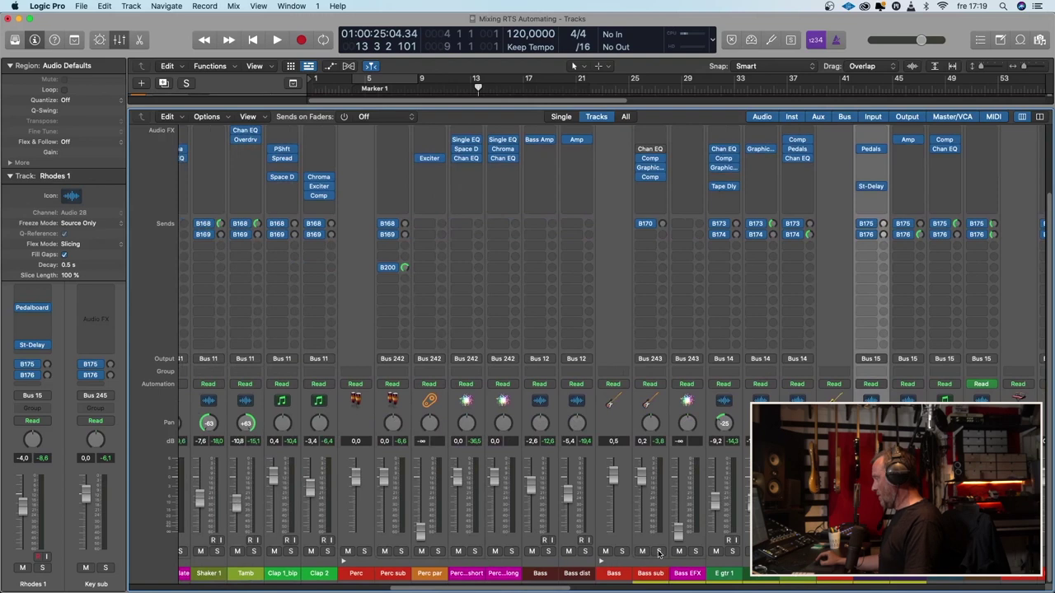
left_click(659, 551)
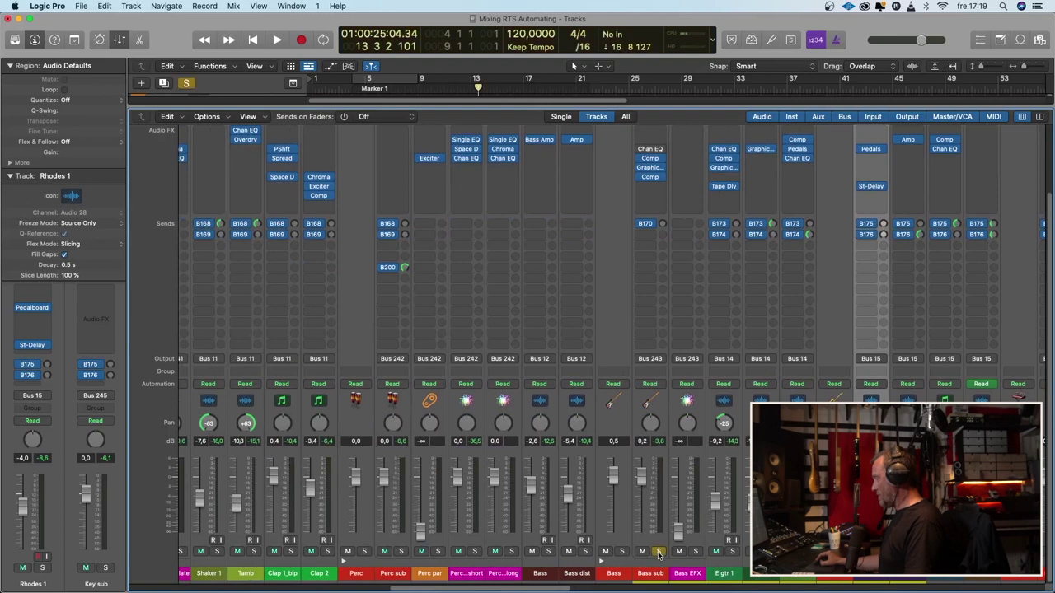
left_click(650, 159)
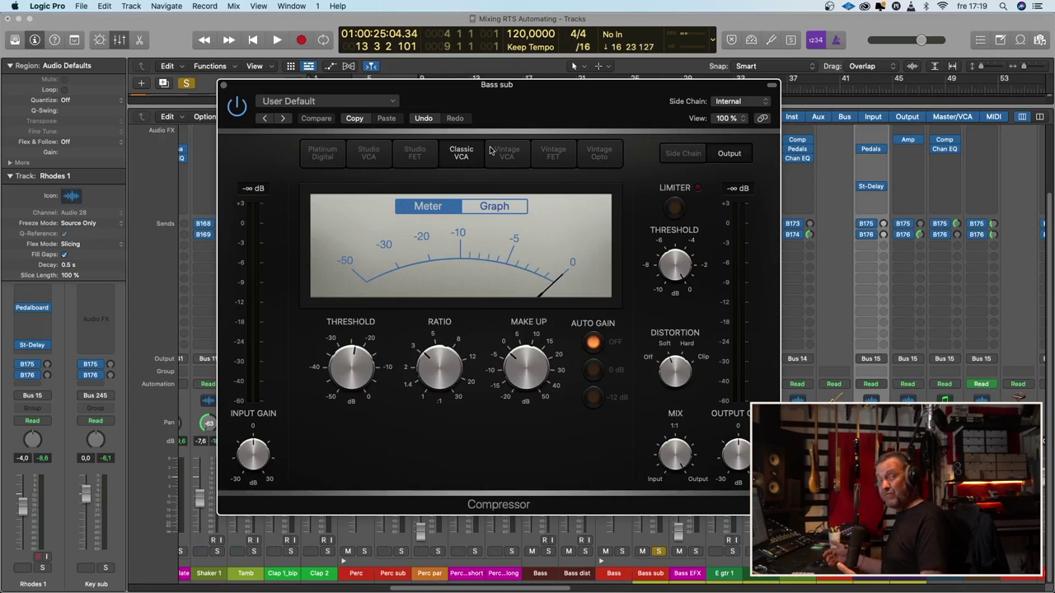
key("space")
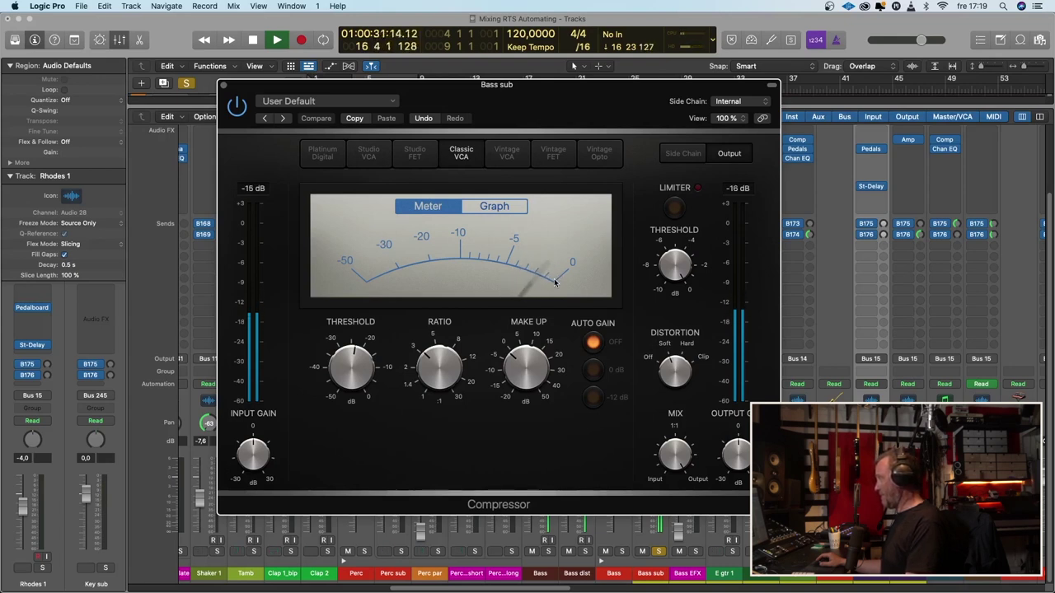
key("space")
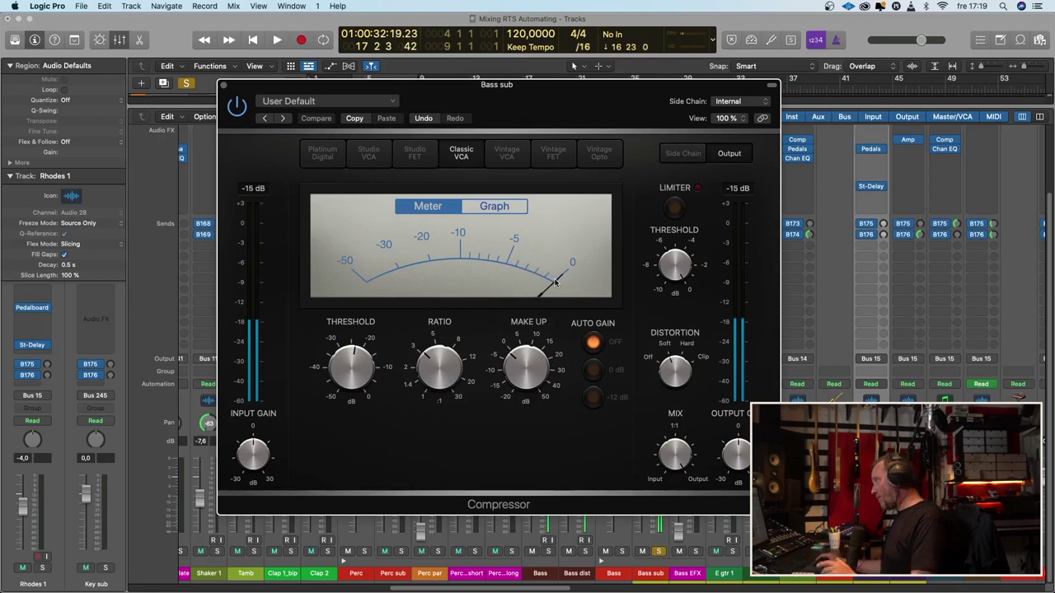
left_click(223, 86)
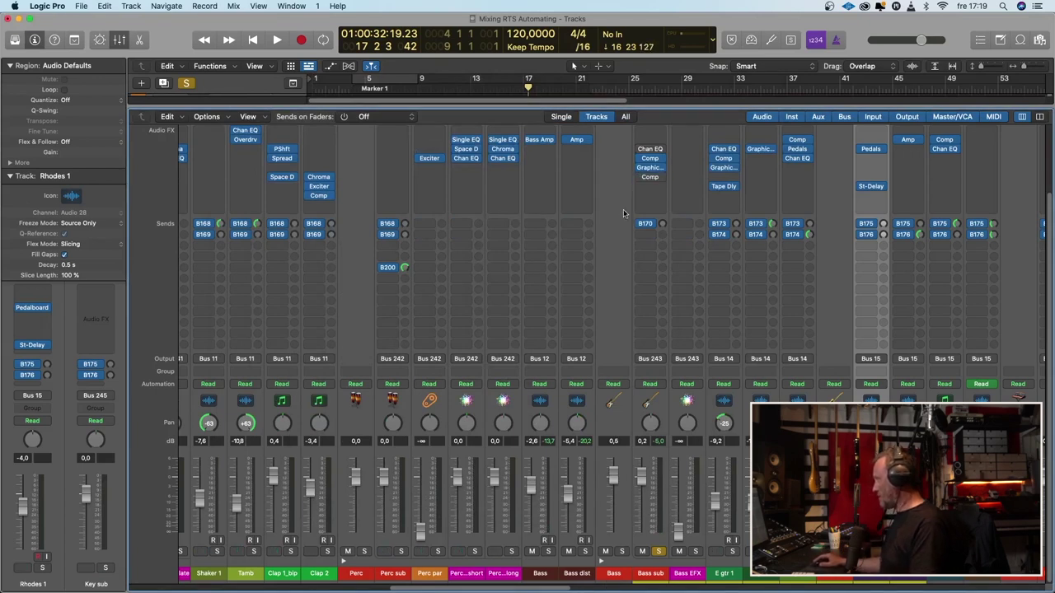
Scroll the mixer to the bass strips and reveal Bass sub's Chan EQ, Comp and Graphic inserts
left_click_drag(551, 588, 254, 582)
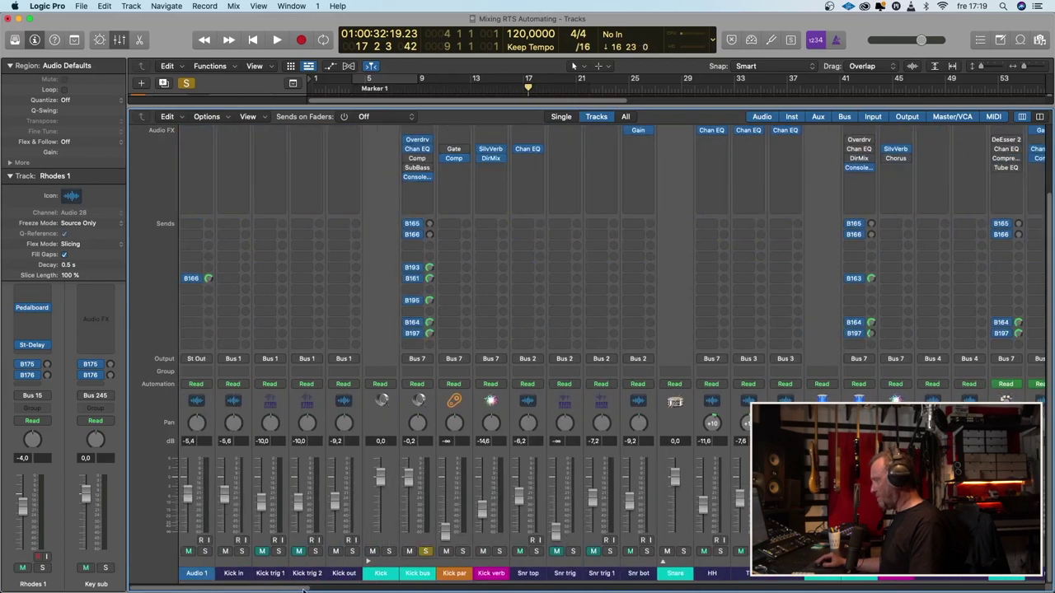
left_click_drag(304, 590, 371, 590)
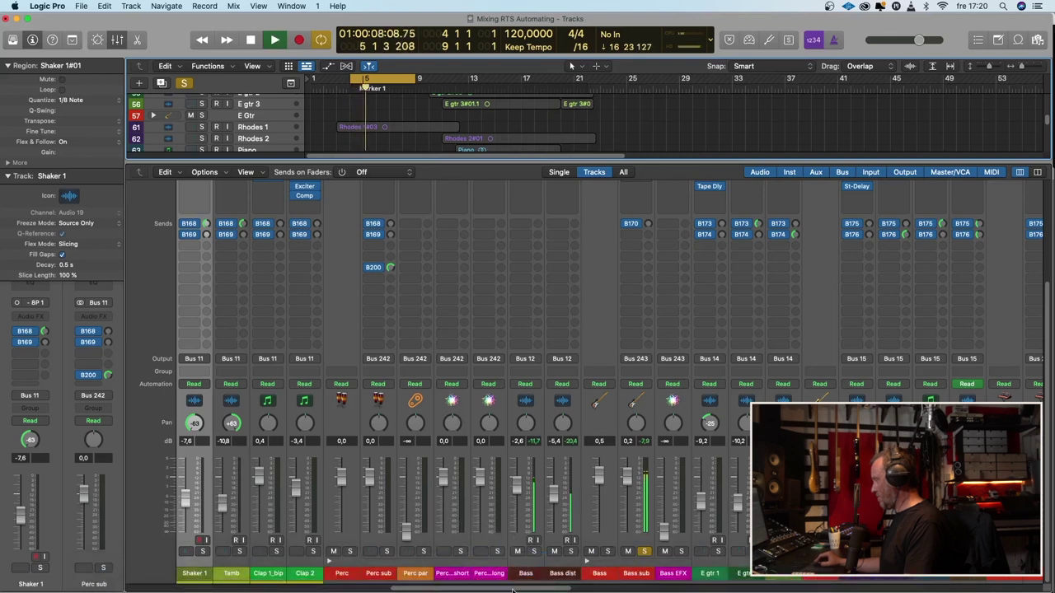
left_click_drag(511, 591, 395, 585)
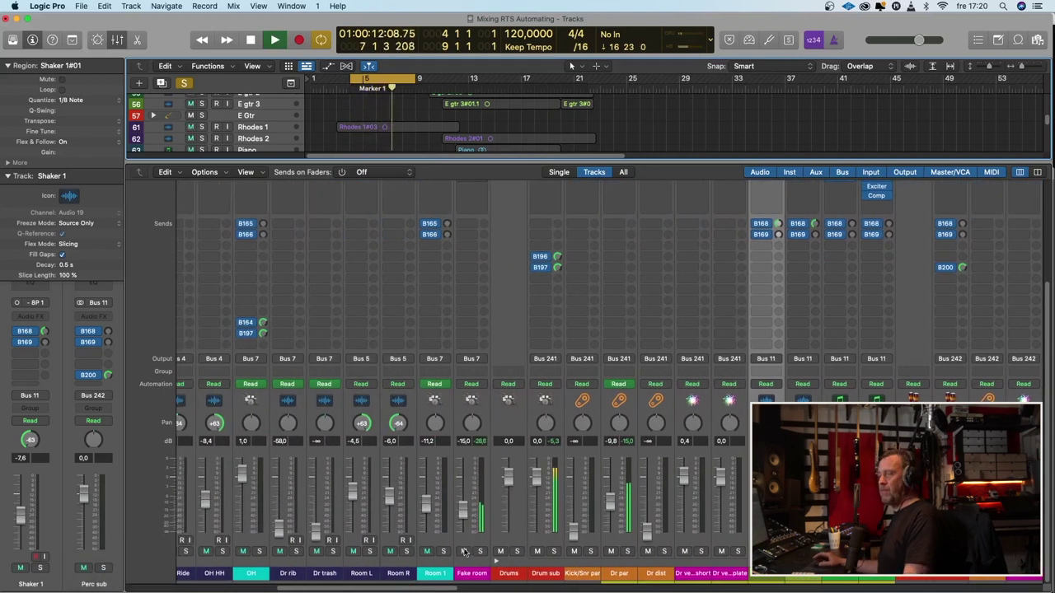
key("space")
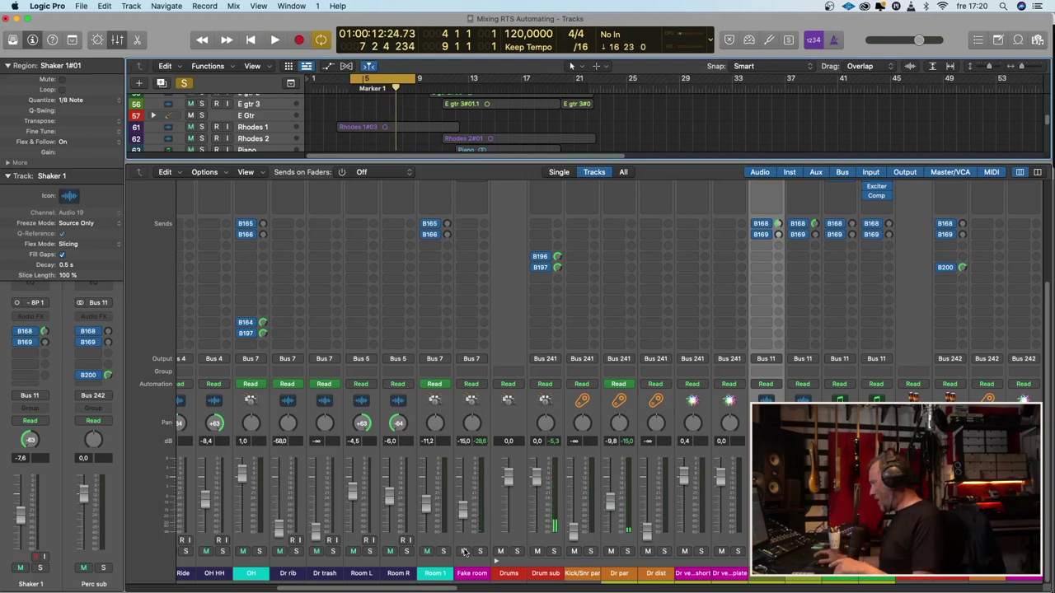
left_click_drag(444, 590, 595, 590)
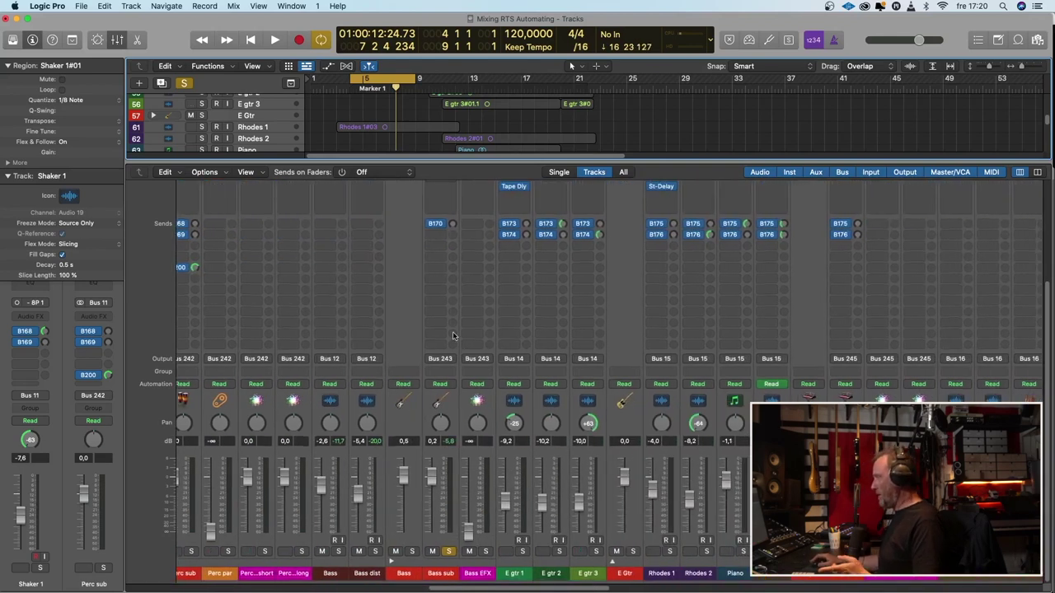
scroll(453, 335, "up", 5)
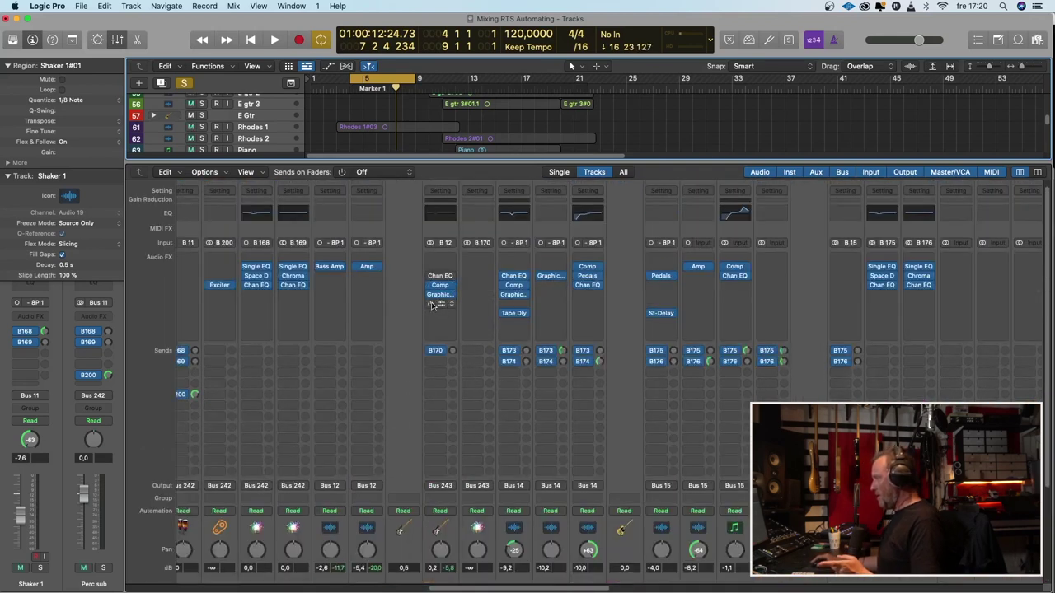
Check that the Bass sub compressor is side-chained from Kick in (Audio 3), then play through it
left_click(441, 285)
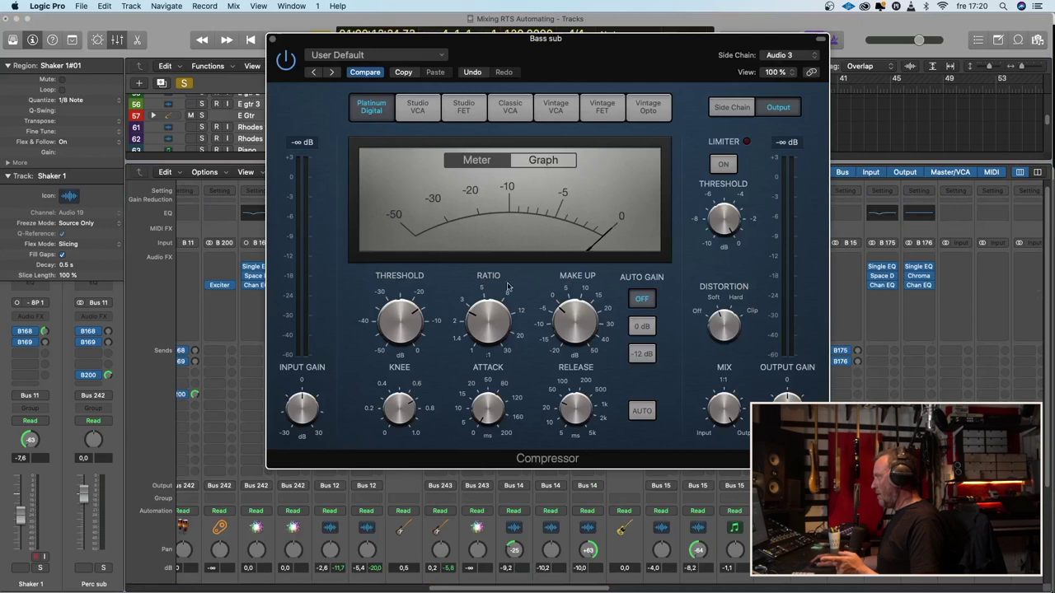
left_click(787, 56)
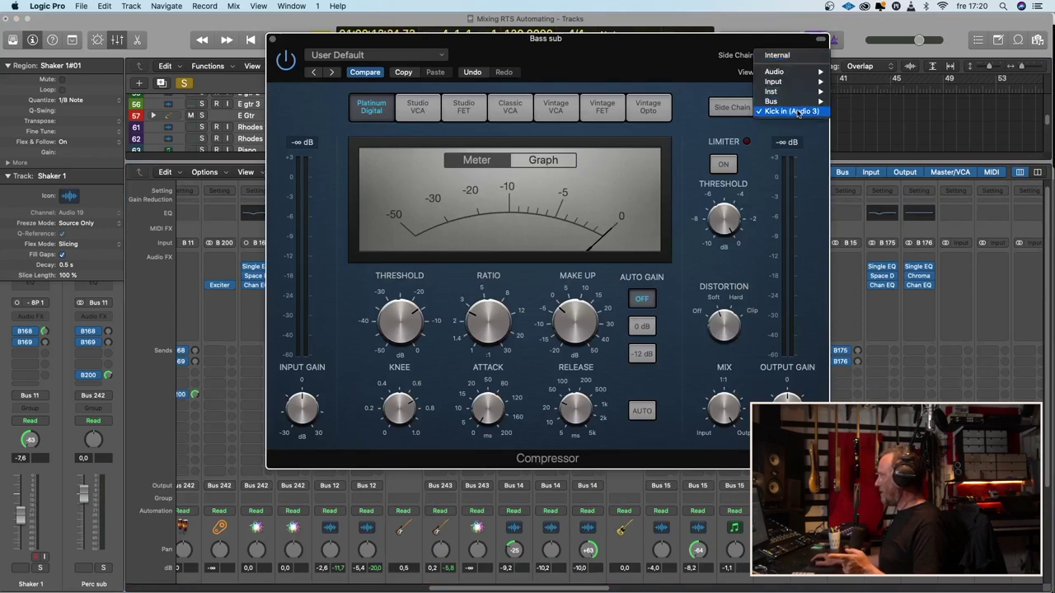
left_click(705, 42)
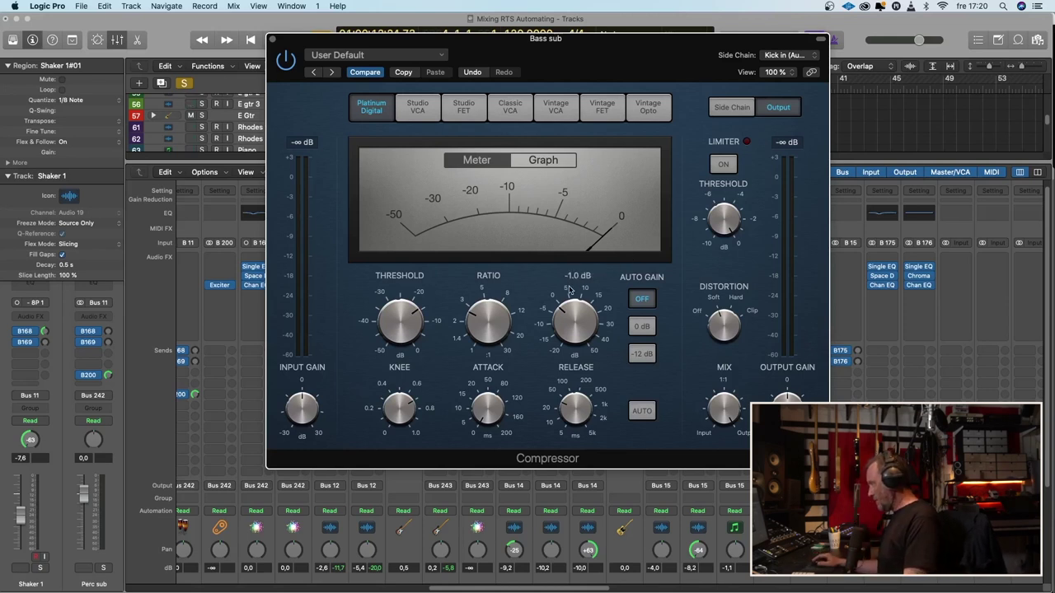
key("space")
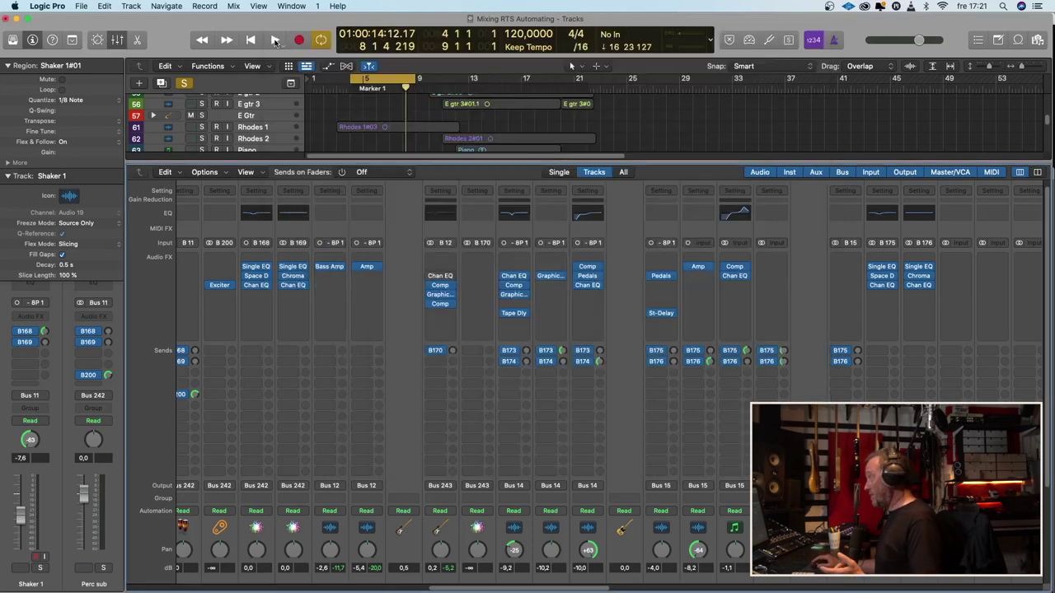
left_click(274, 39)
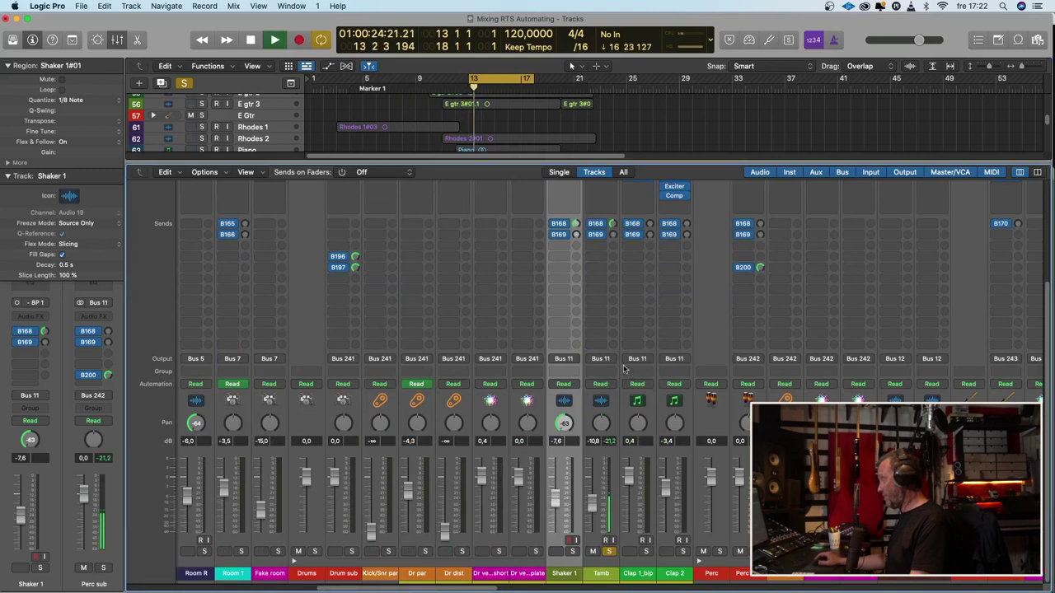
Scroll the mixer up to show the Tamb channel's Chan EQ insert
scroll(623, 368, "up", 2)
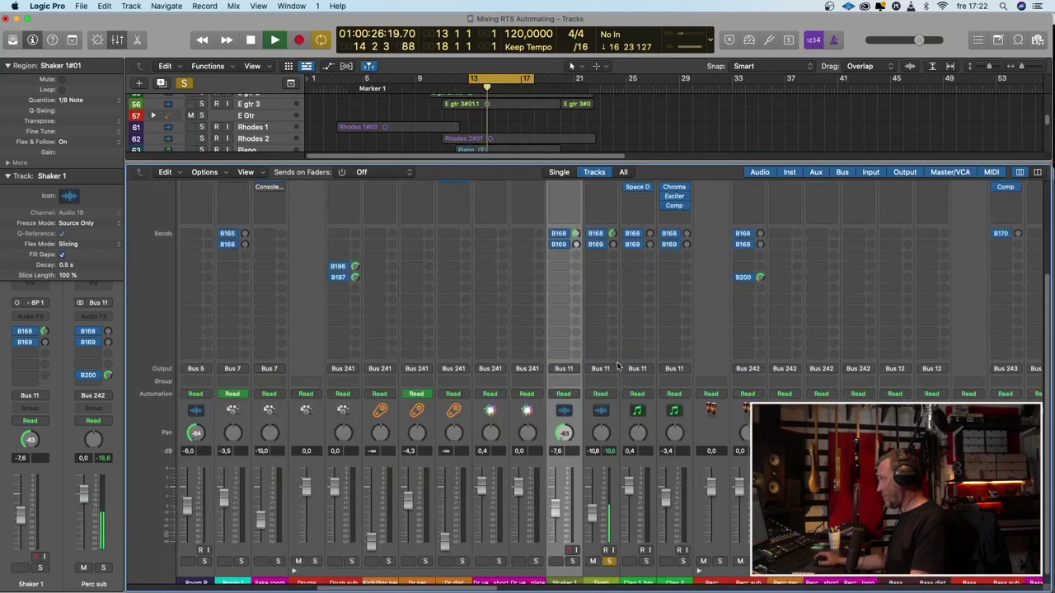
scroll(618, 366, "down", 2)
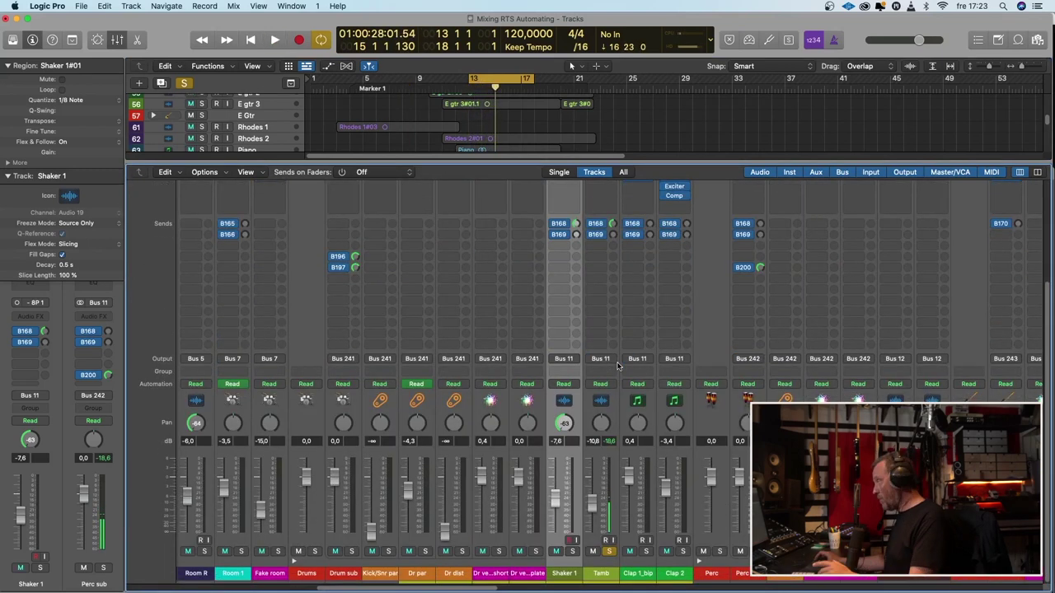
scroll(614, 347, "up", 5)
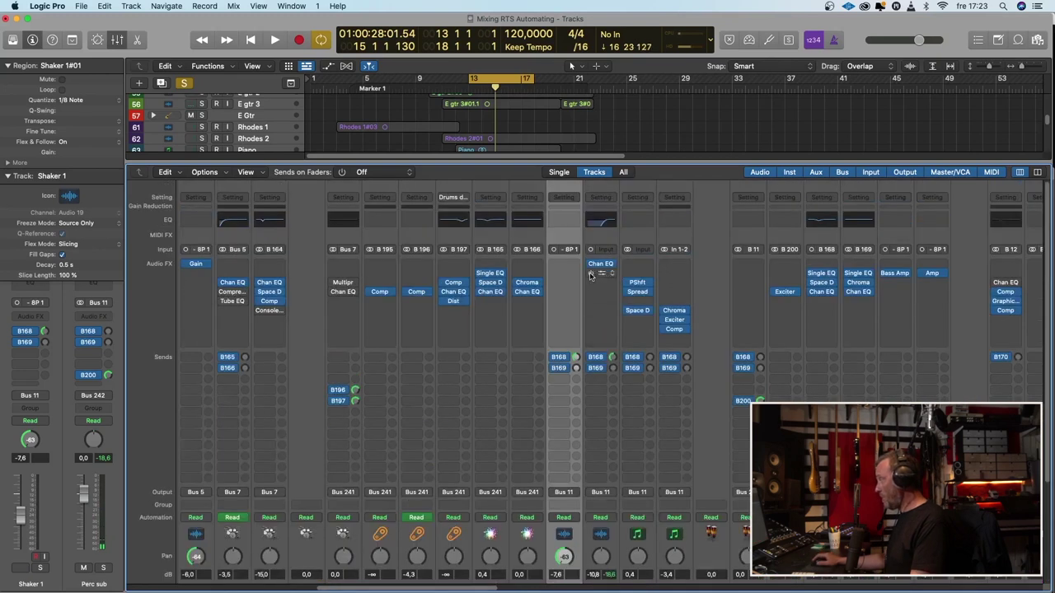
key("space")
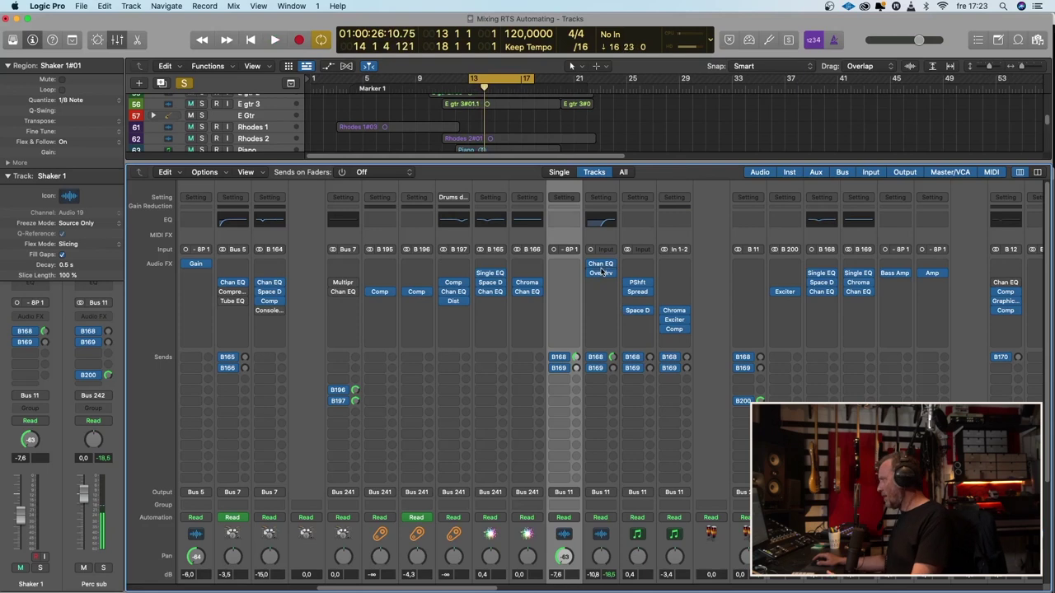
left_click(603, 274)
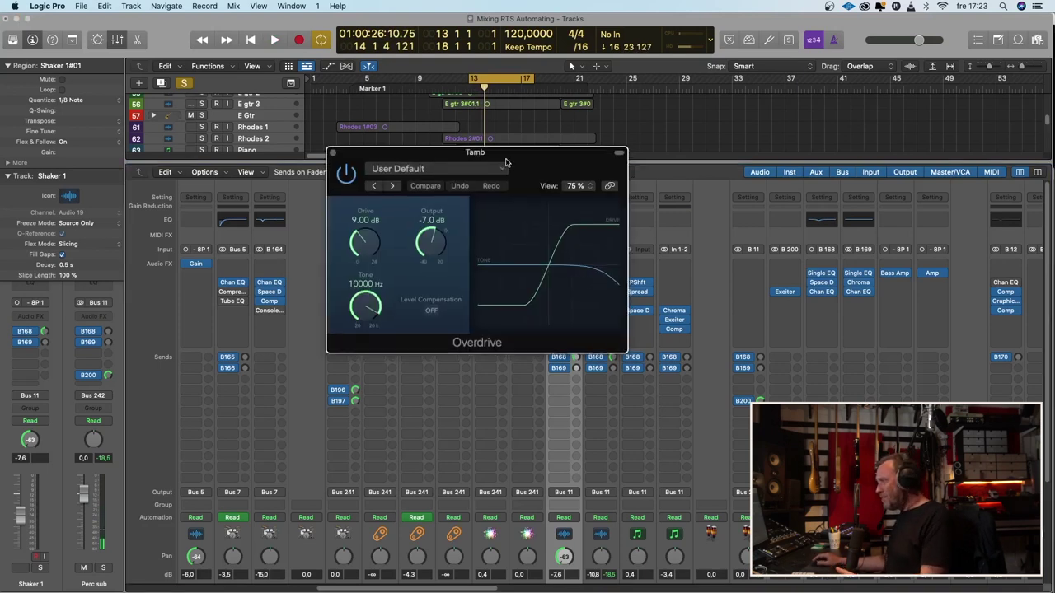
left_click_drag(505, 192, 355, 145)
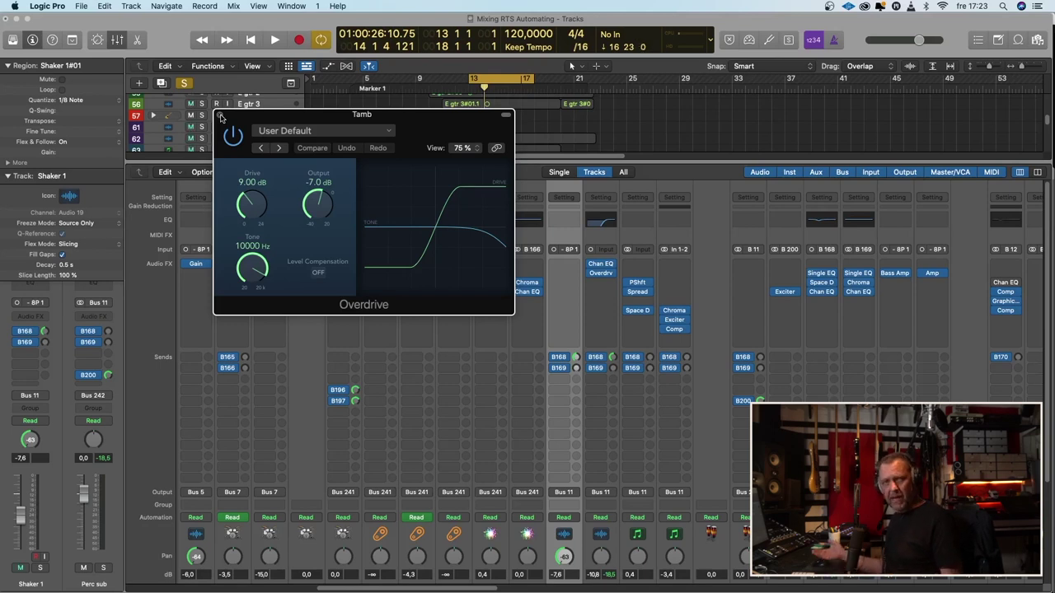
left_click(219, 115)
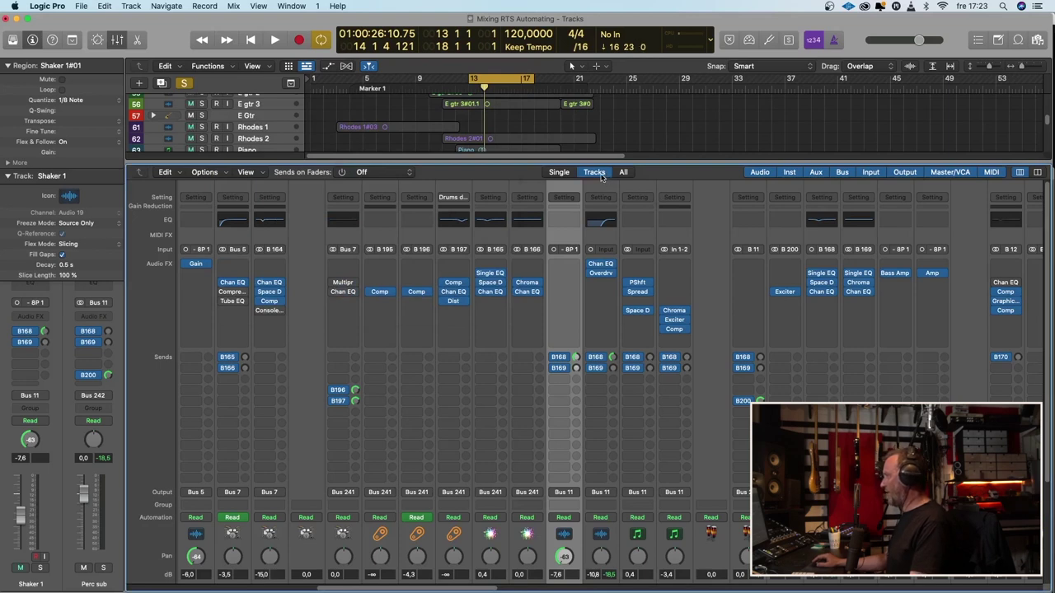
Move to the keys, strings and orchestra faders and stop, replay and stop playback around bar 18
left_click_drag(459, 590, 707, 590)
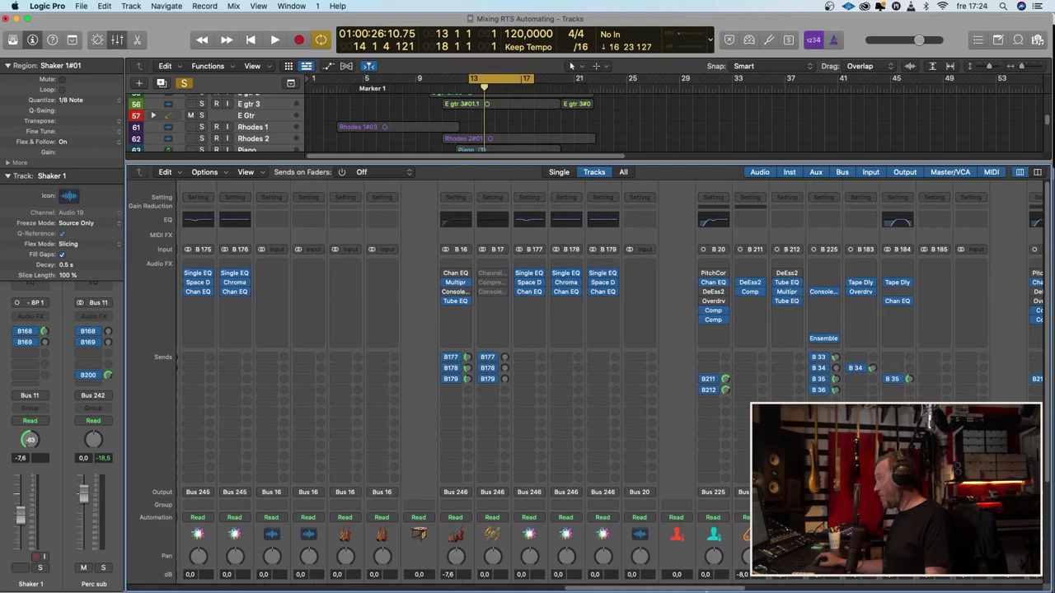
scroll(709, 536, "down", 4)
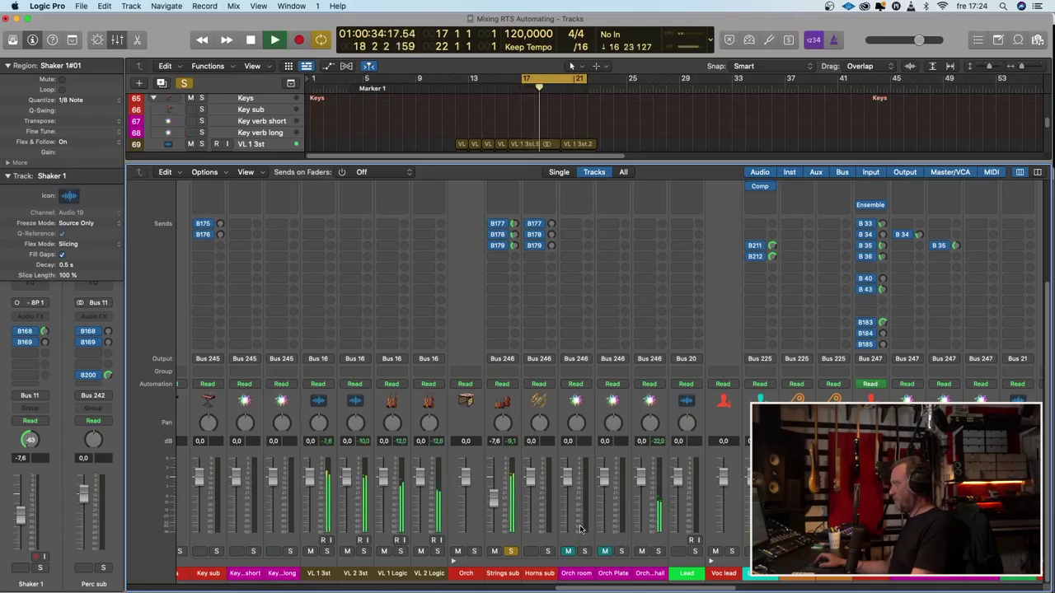
key("space")
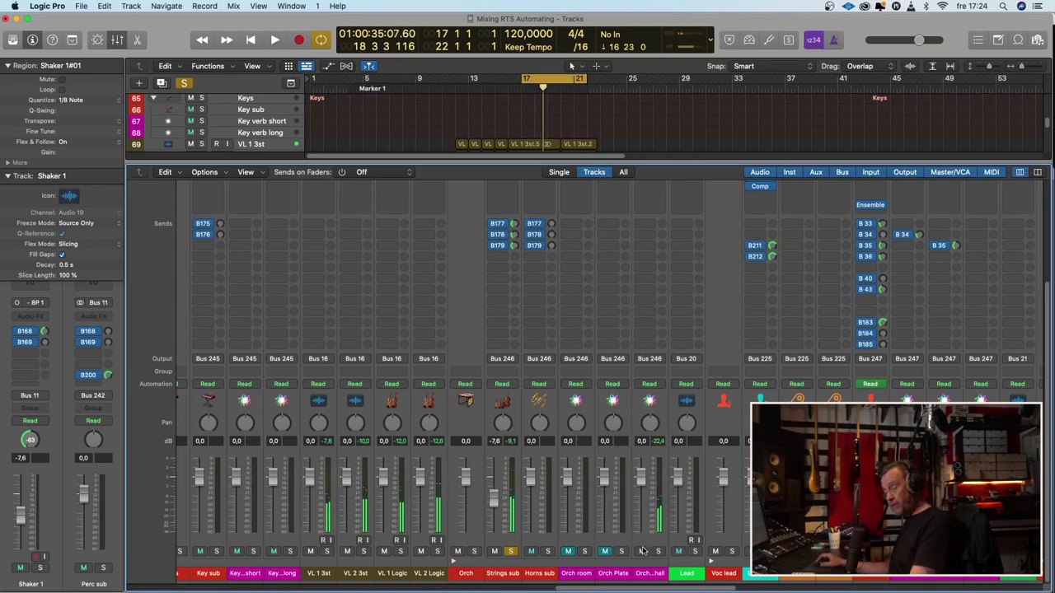
key("space")
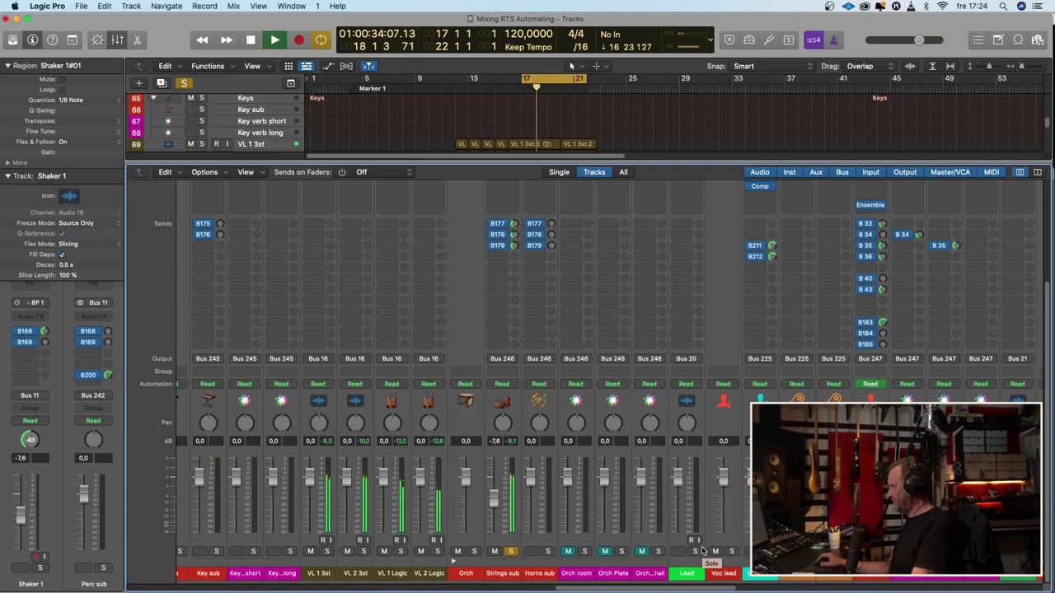
key("space")
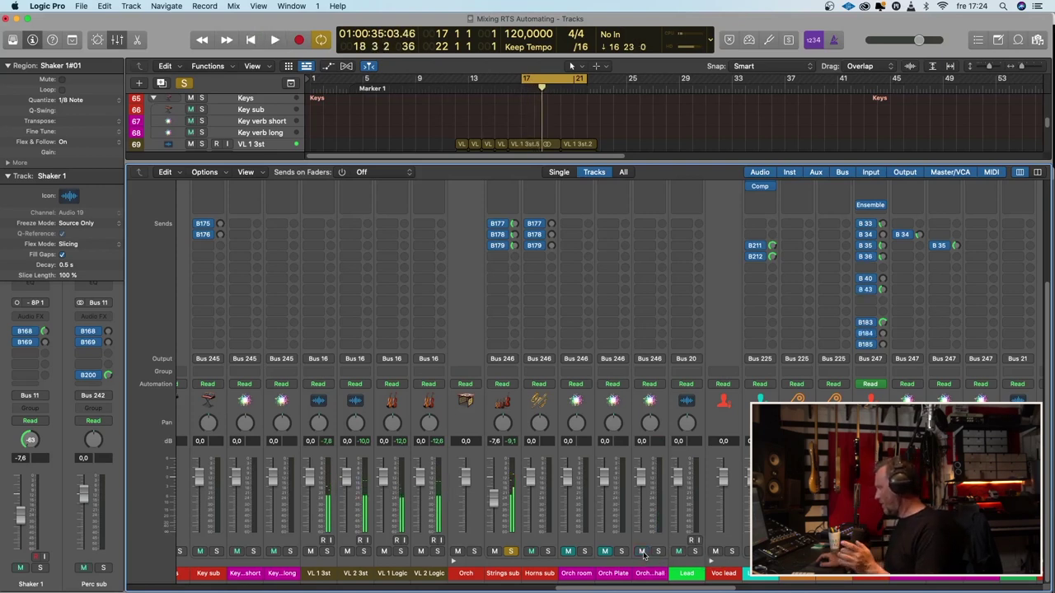
Open the Orch verb hall Space Designer, raise Size to about 130% and audition it
scroll(588, 244, "up", 5)
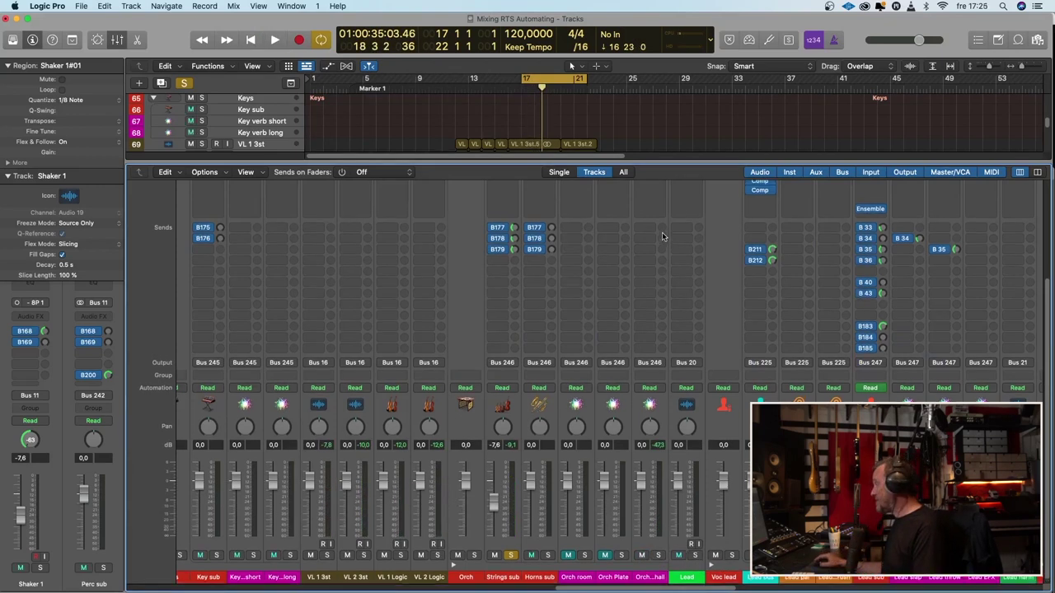
left_click(651, 283)
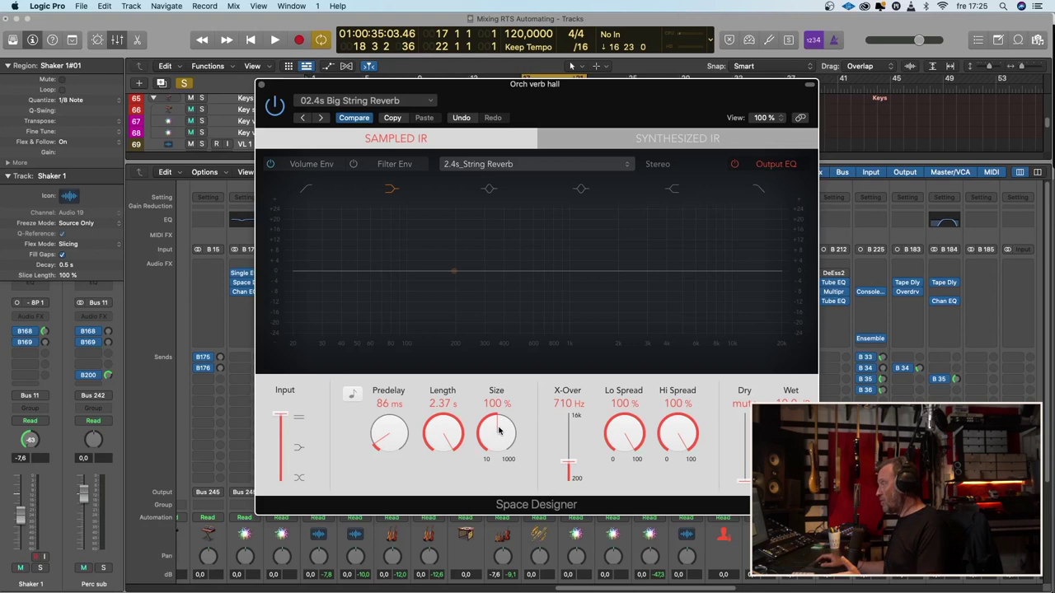
left_click_drag(493, 438, 493, 427)
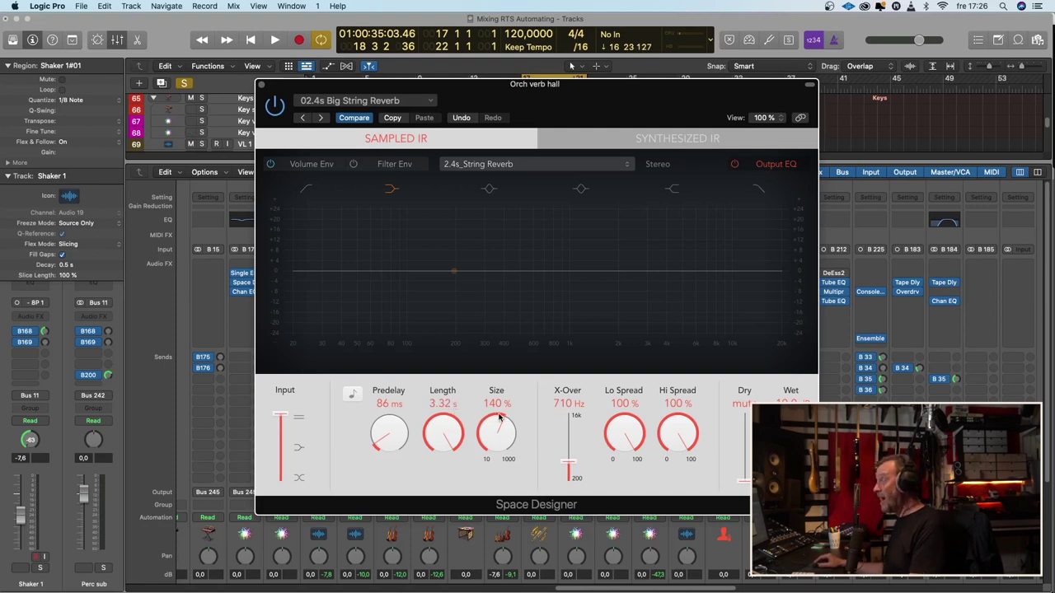
key("space")
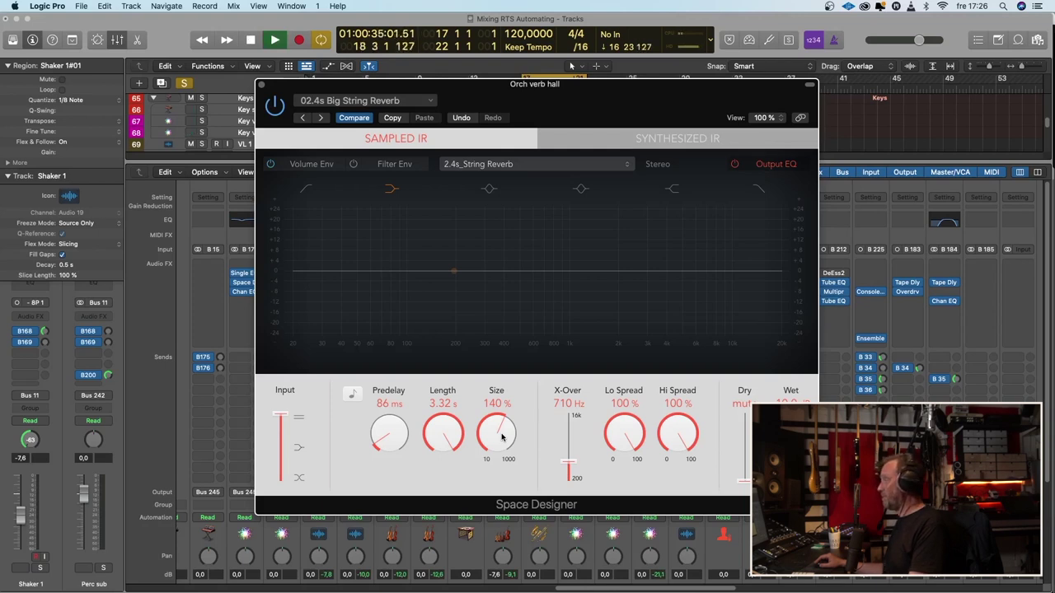
key("space")
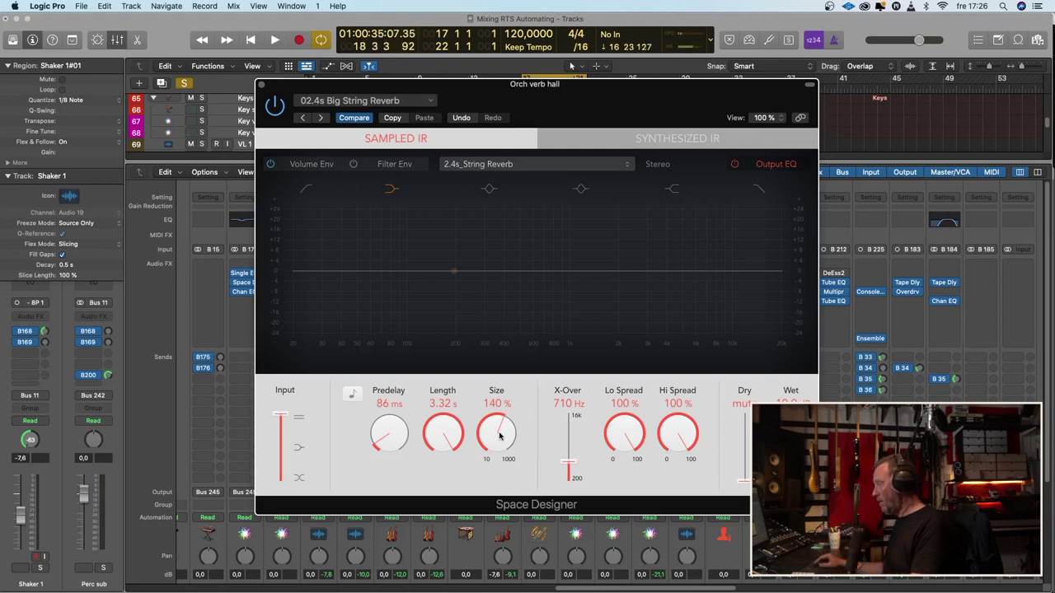
Reduce the reverb Size to 68%, shortening Length to 1.61 s, and audition it
left_click_drag(501, 438, 497, 459)
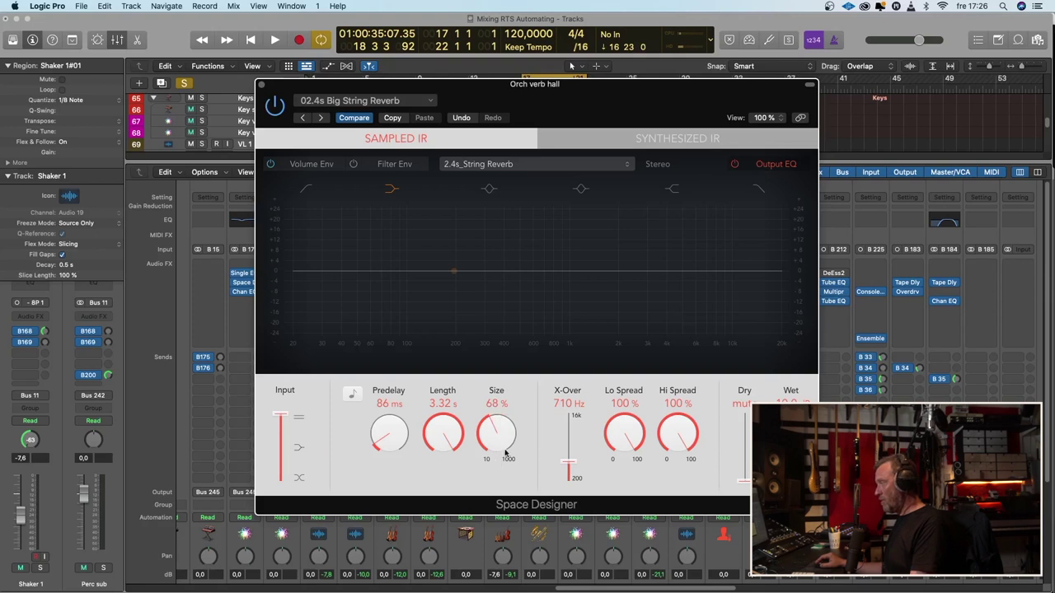
key("space")
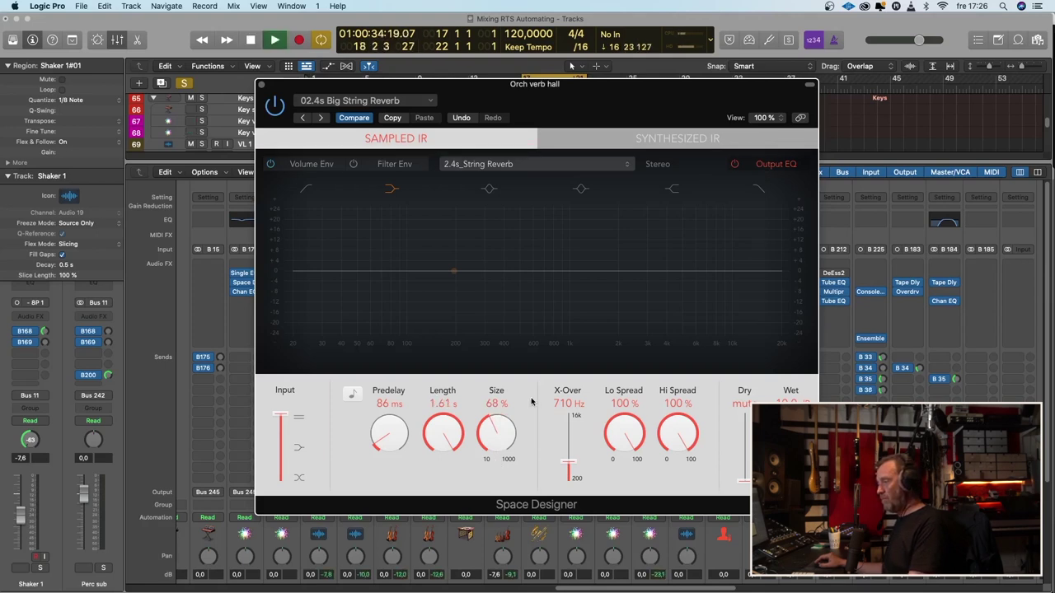
key("space")
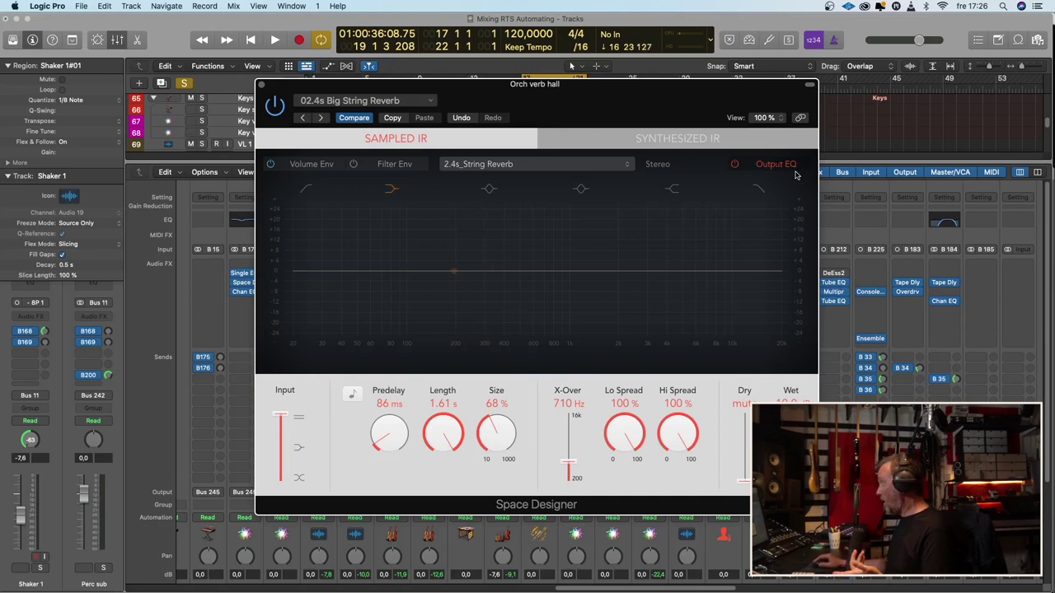
Enable Output EQ high-cut near 2300 Hz and a low-cut at several hundred Hz
left_click(760, 189)
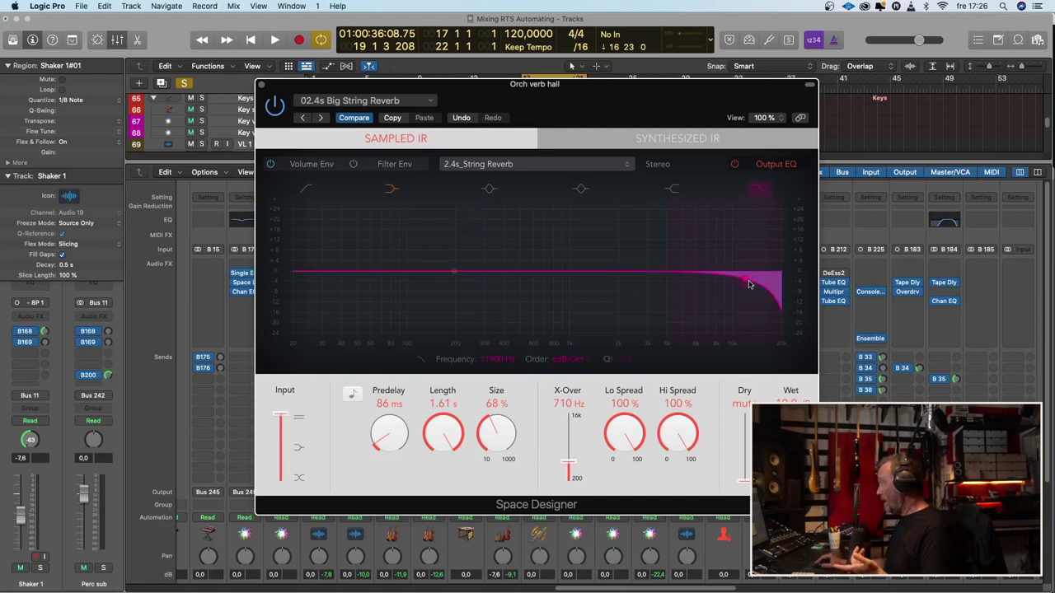
left_click_drag(749, 284, 643, 282)
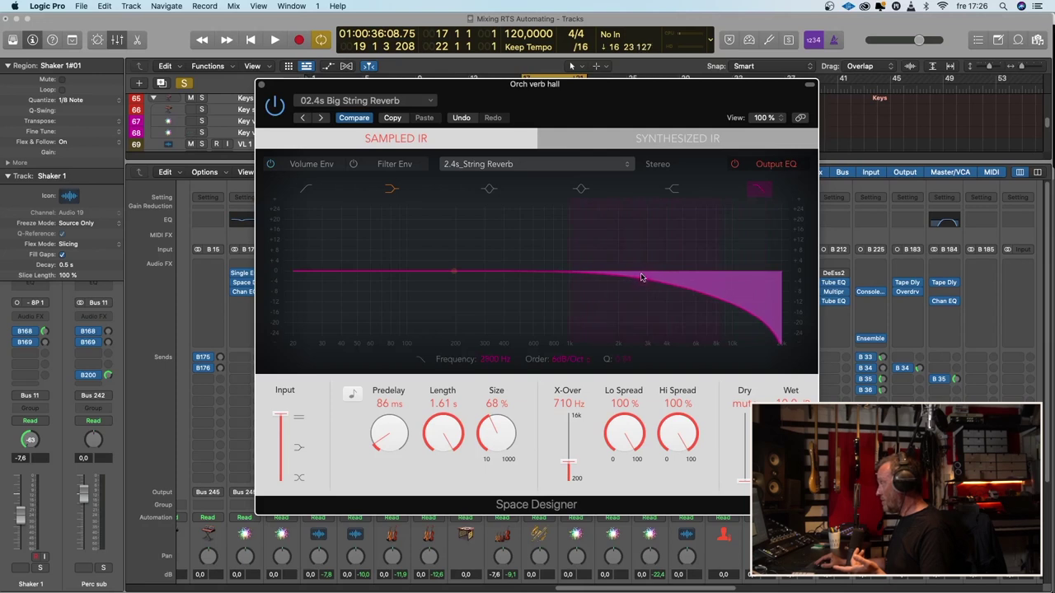
left_click(310, 191)
left_click_drag(354, 281, 494, 278)
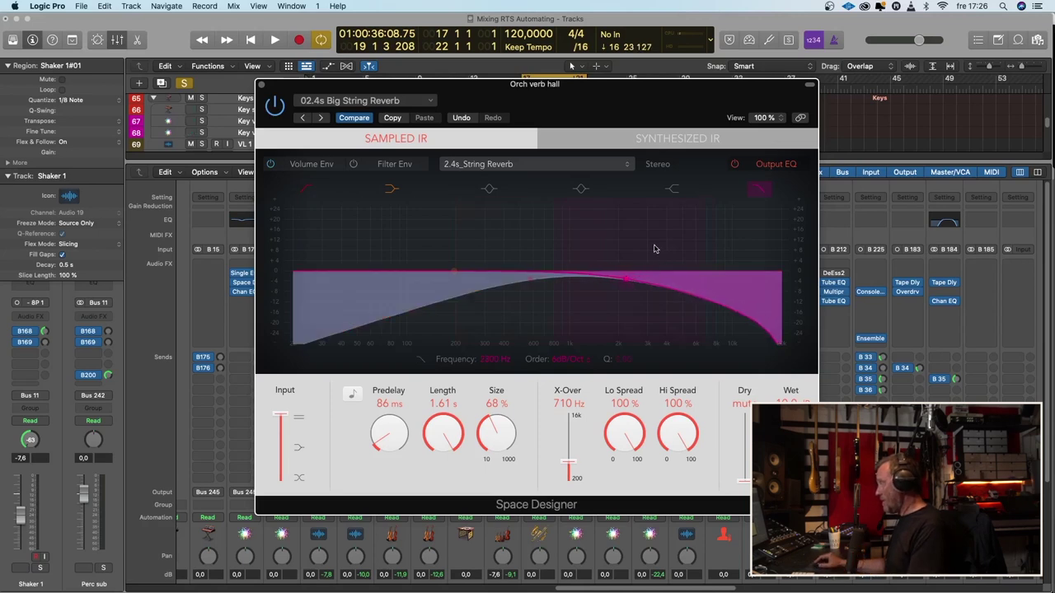
Audition the filtered reverb twice, then close Space Designer
key("space")
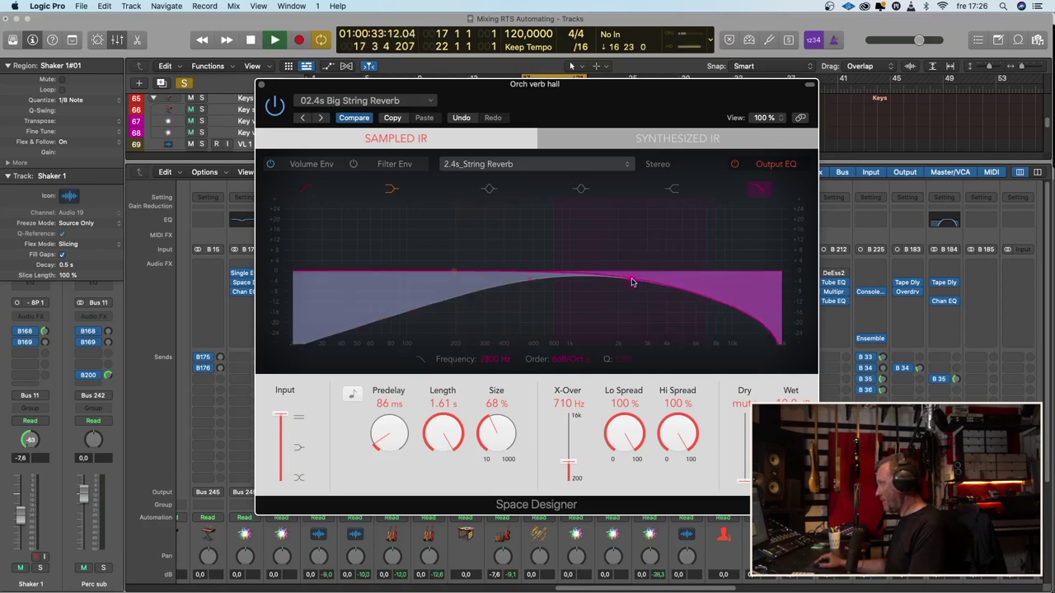
key("space")
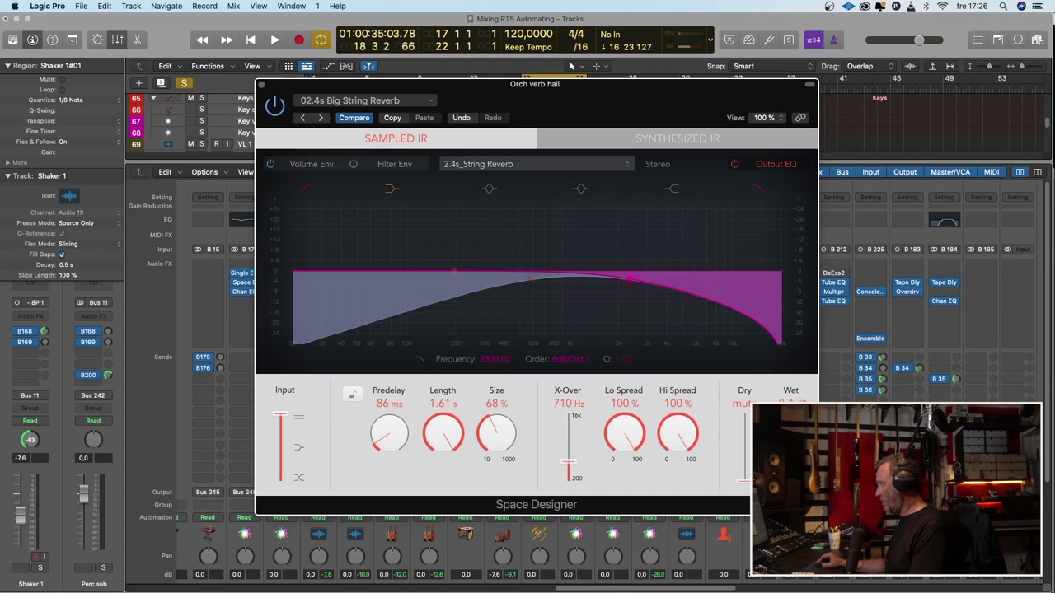
key("space")
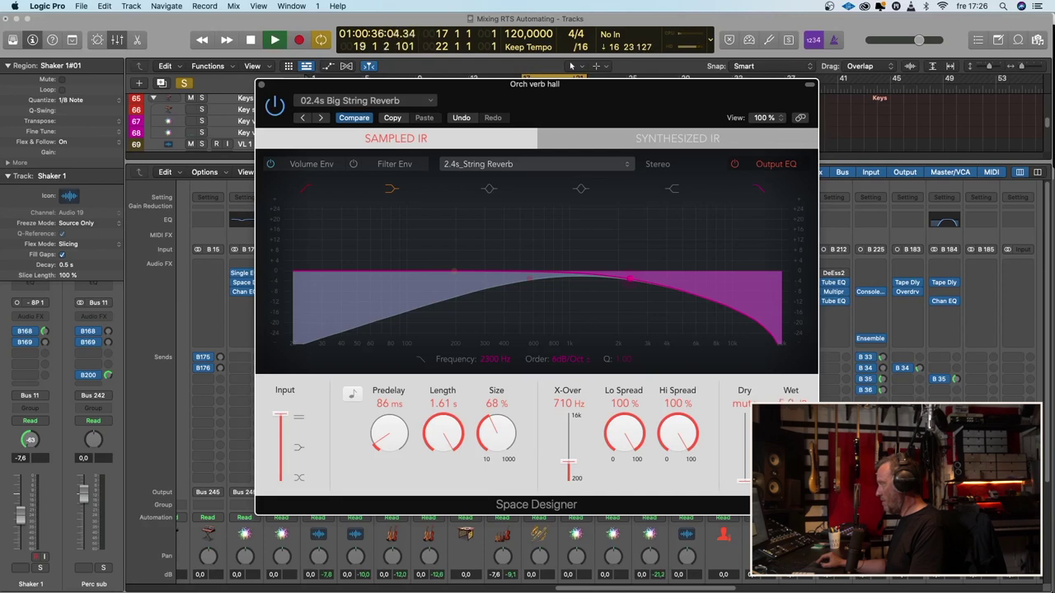
key("space")
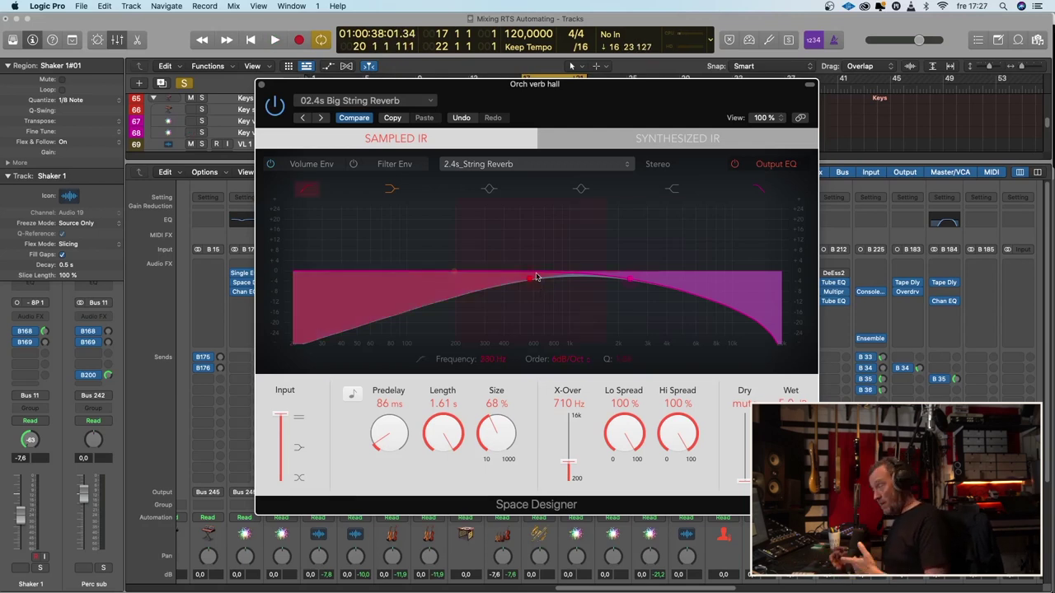
left_click(261, 85)
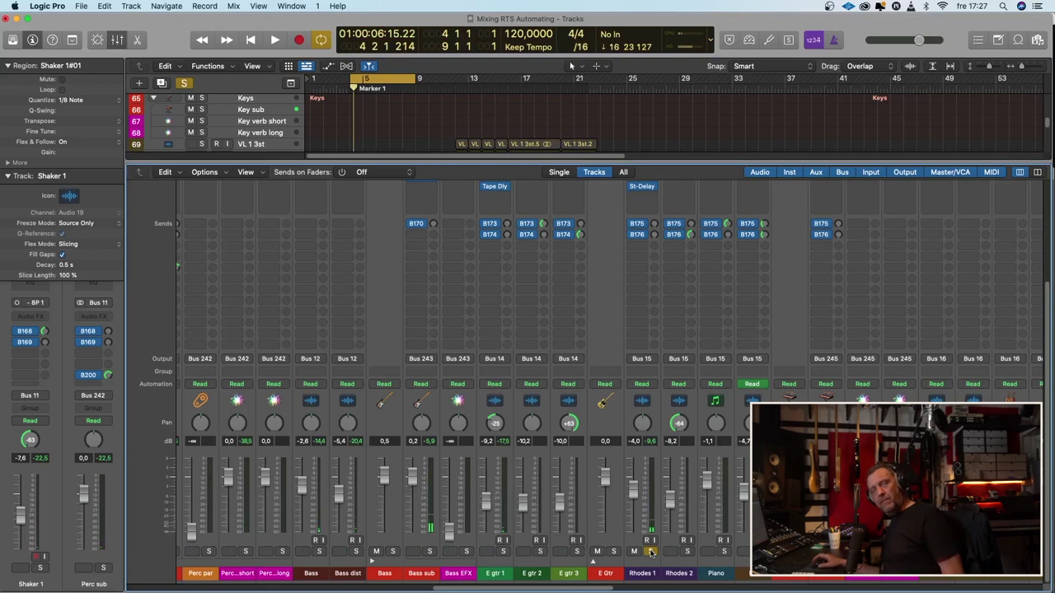
Reveal the guitar and Rhodes Audio FX inserts, then play, stop and restart the mix
scroll(650, 548, "up", 3)
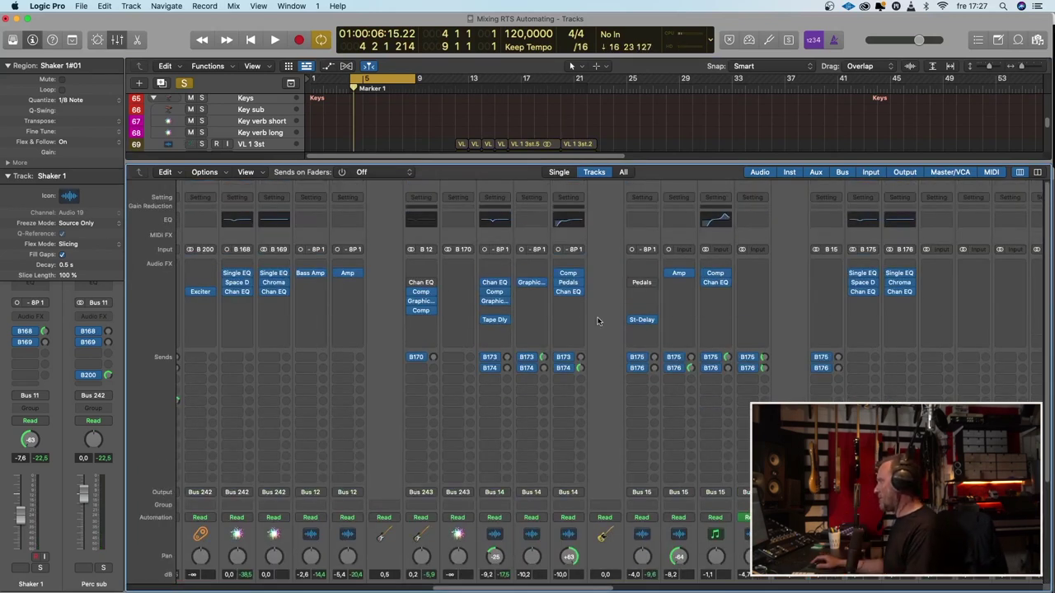
key("space")
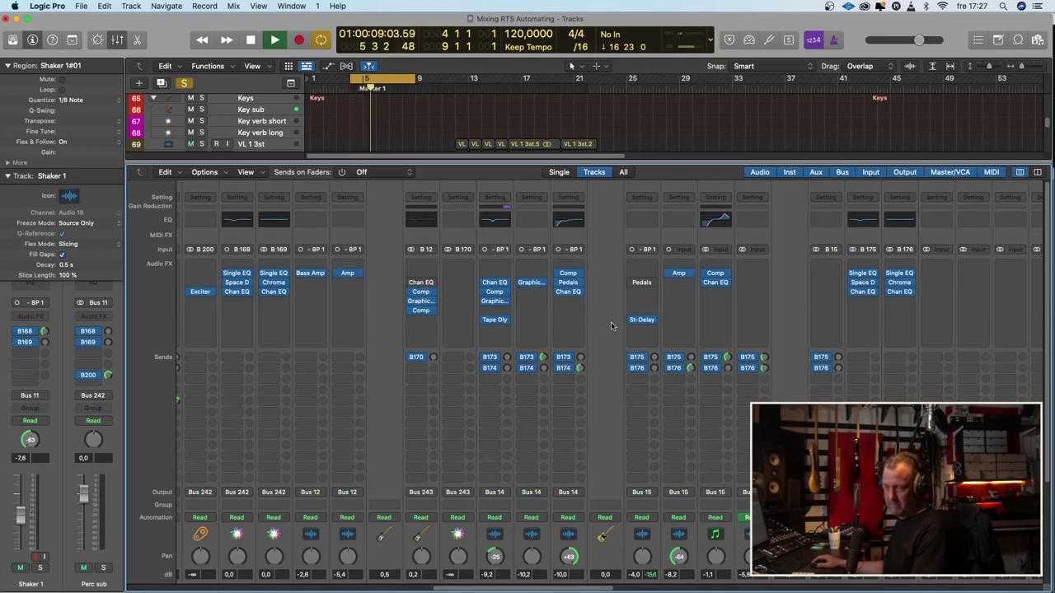
key("space")
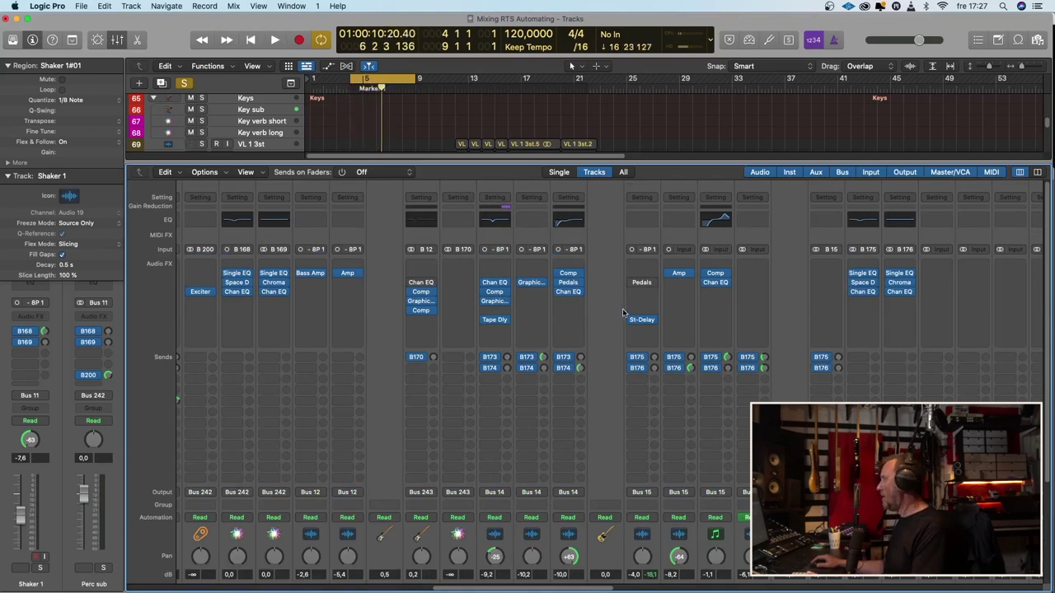
key("space")
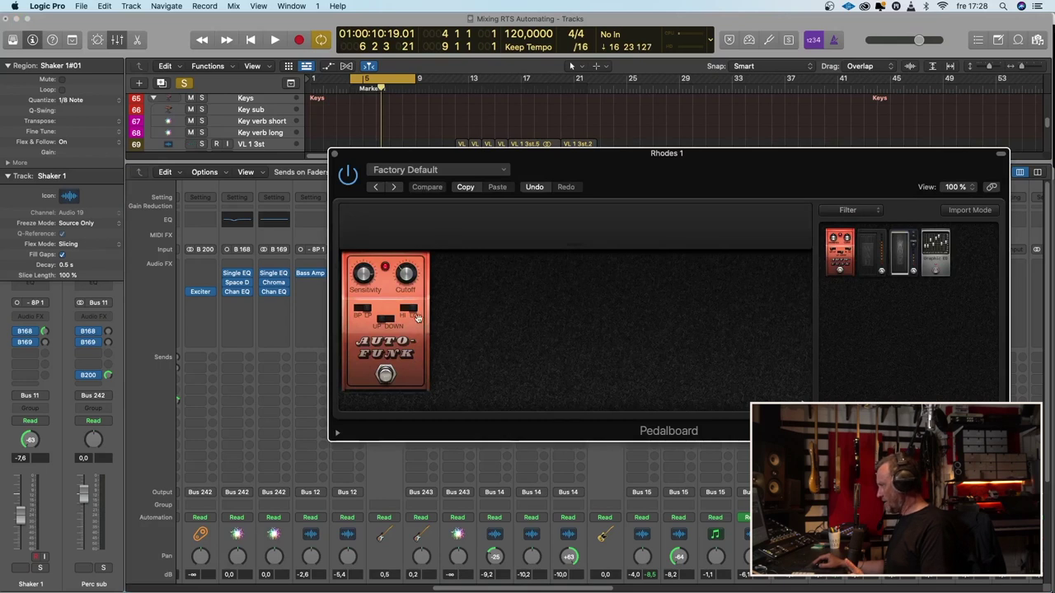
left_click(334, 154)
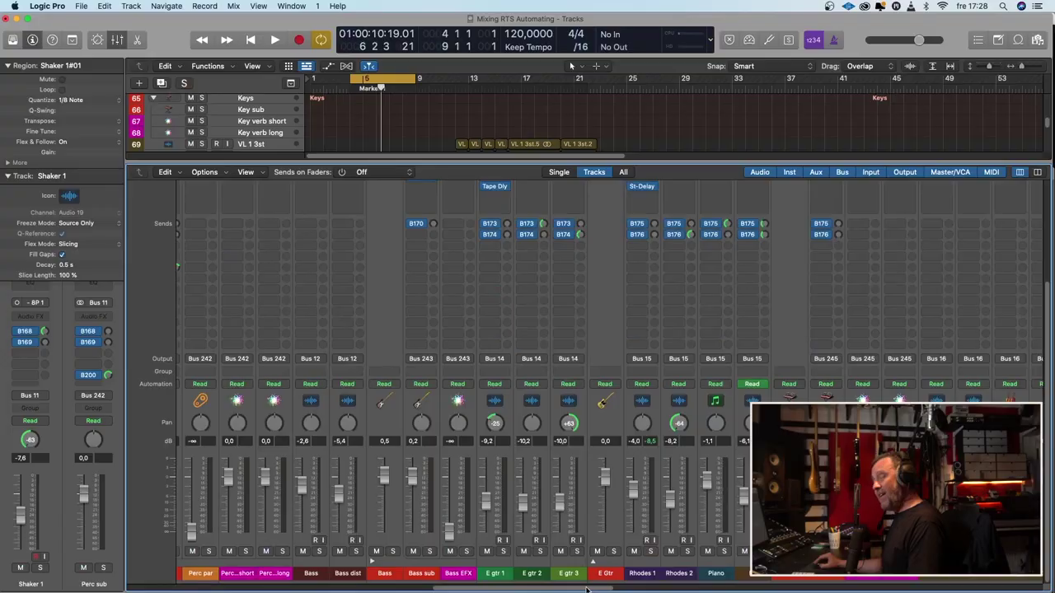
left_click_drag(587, 590, 577, 590)
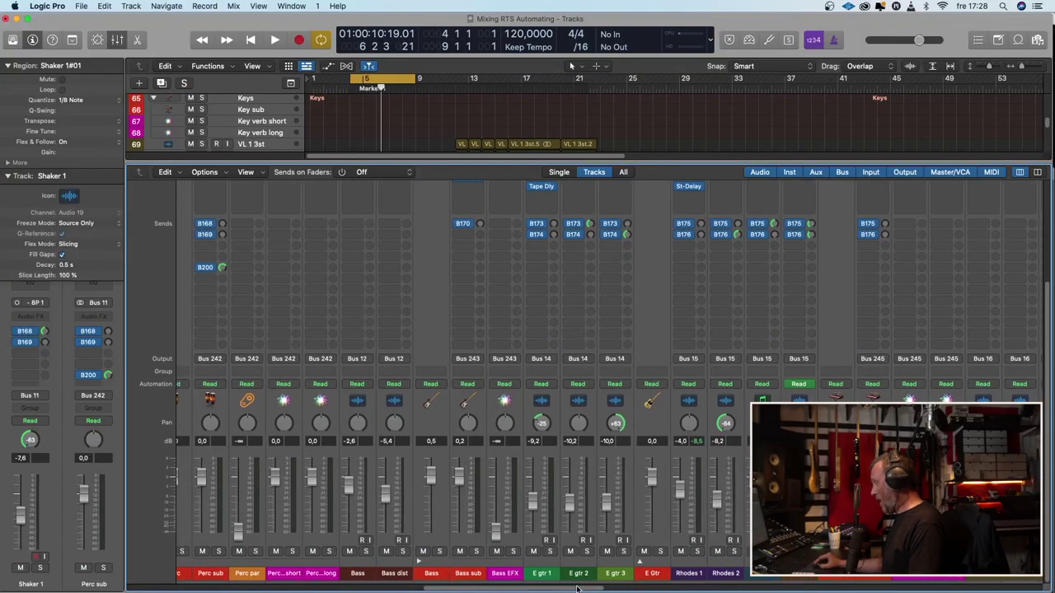
Solo E gtr 1 and play and stop the soloed guitar twice
left_click(550, 551)
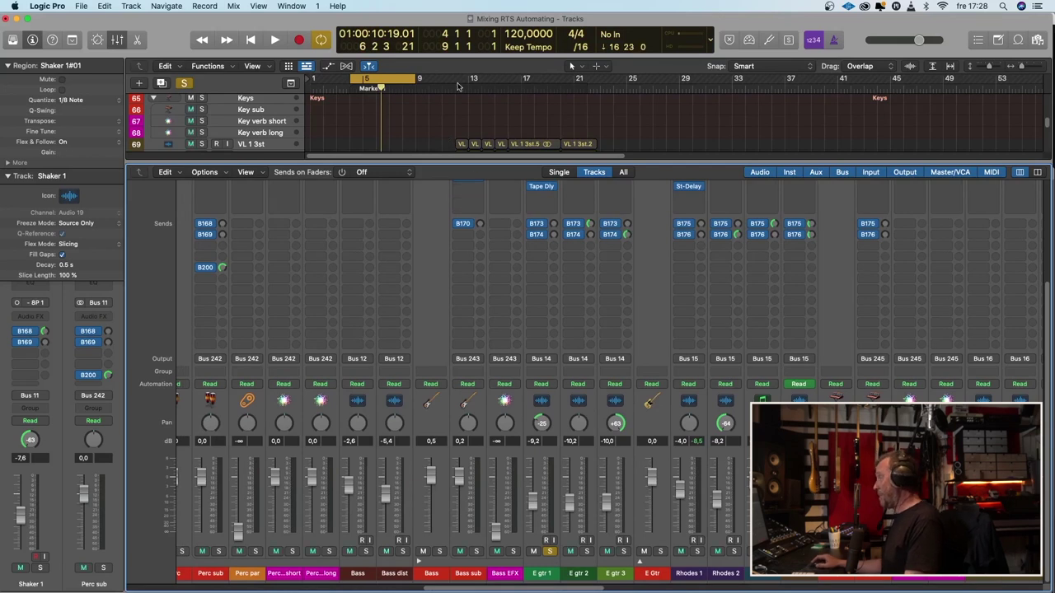
key("space")
scroll(524, 229, "up", 5)
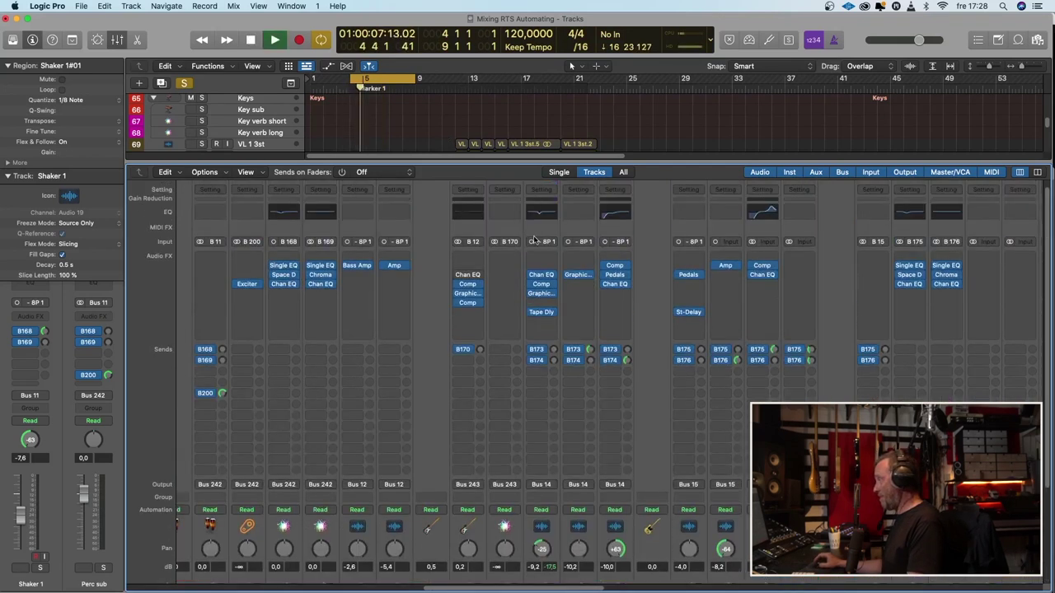
key("space")
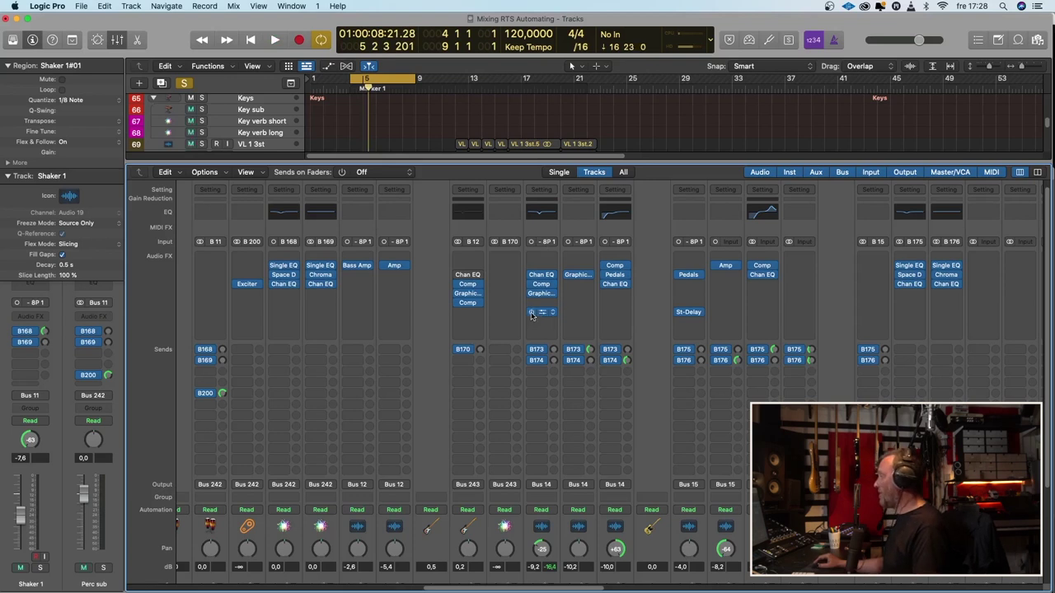
key("space")
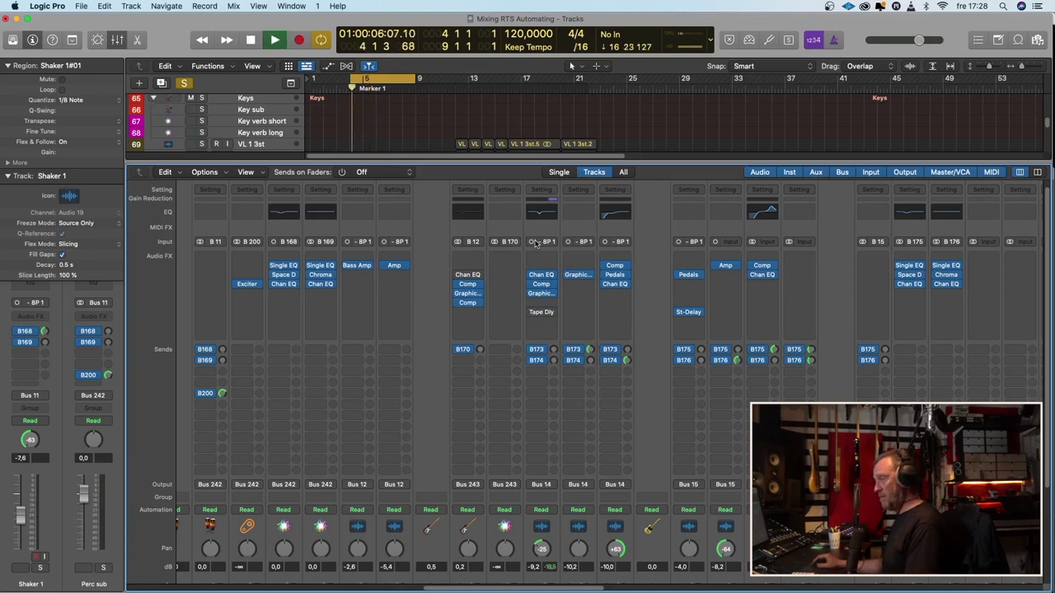
scroll(560, 301, "down", 5)
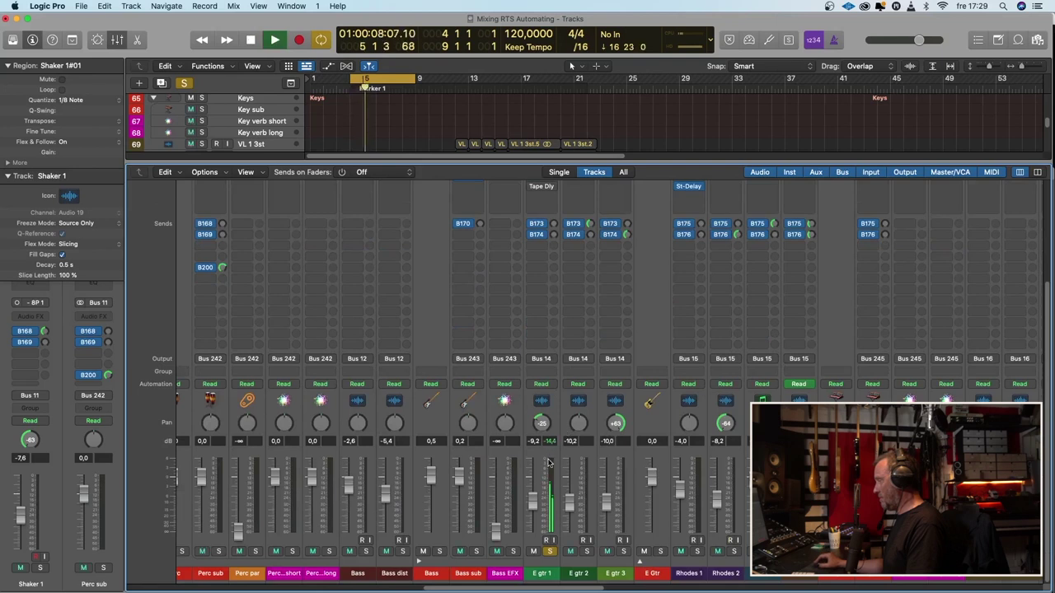
key("space")
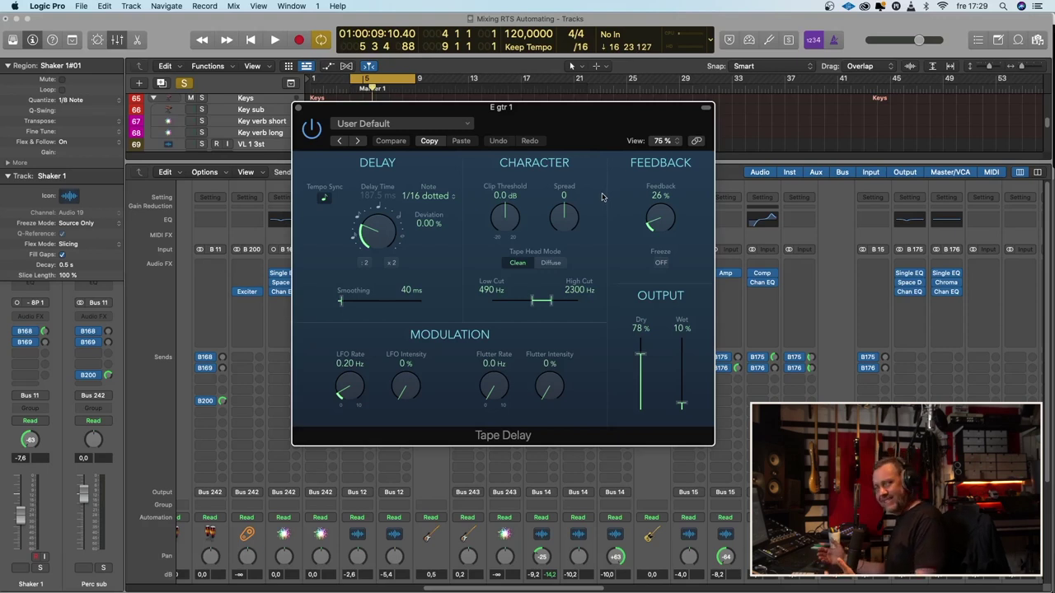
key("space")
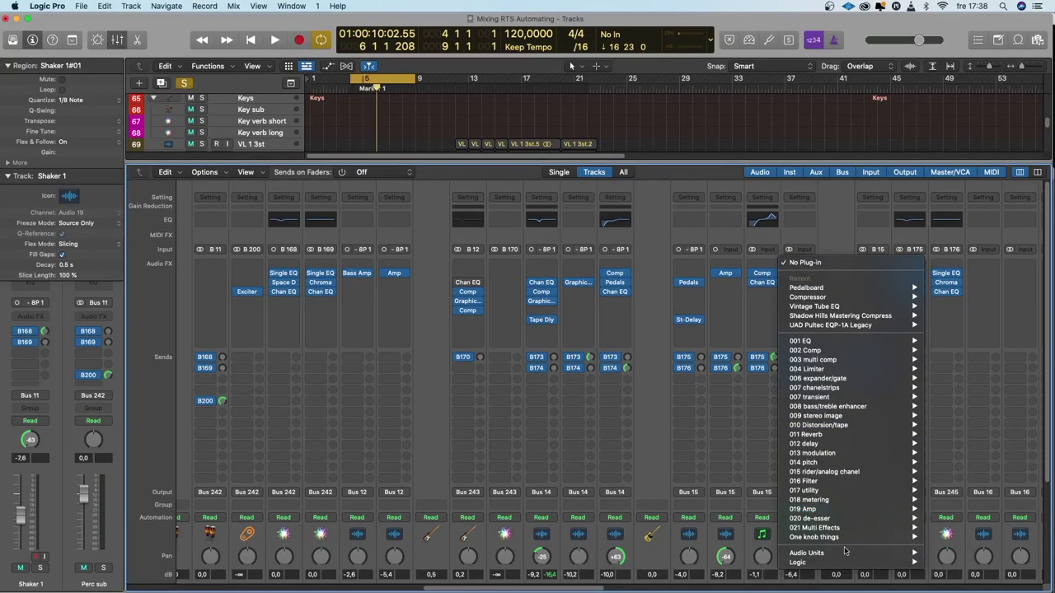
Show the Plugin Alliance plug-ins listed under Audio Units in an empty Audio FX slot's menu
mouse_move(847, 553)
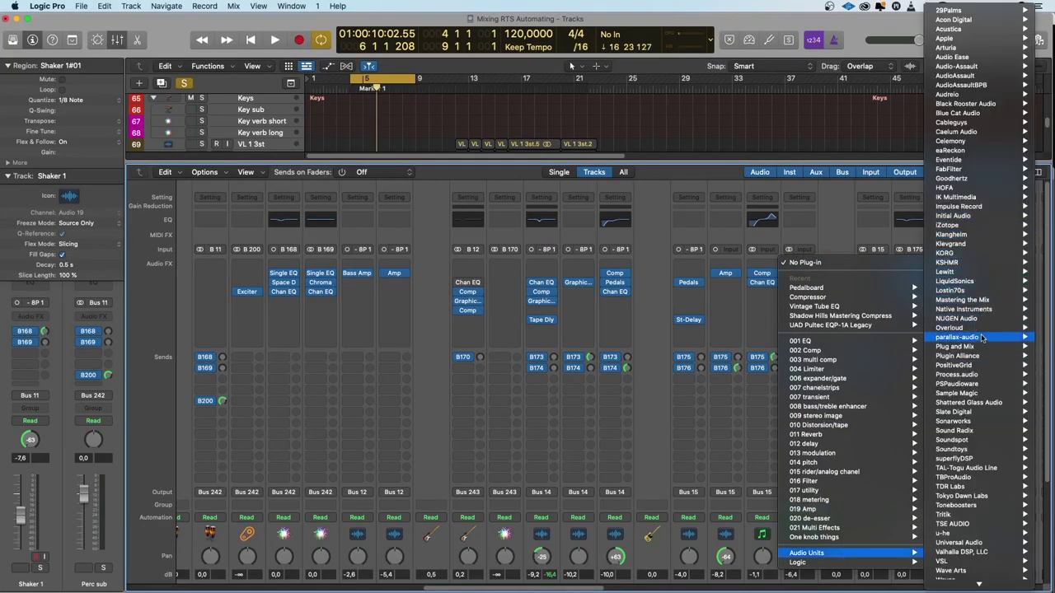
mouse_move(954, 356)
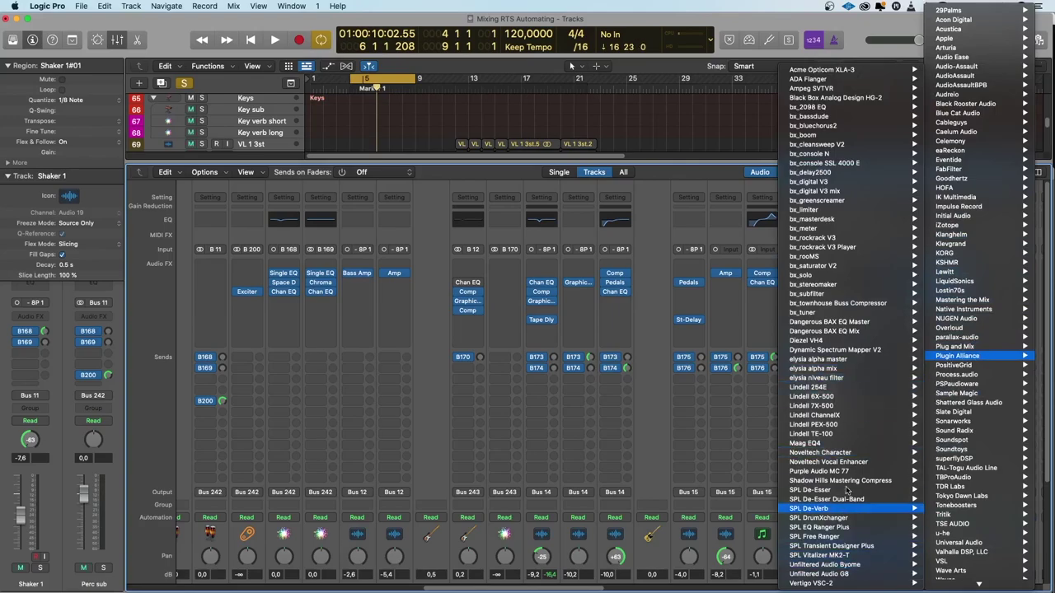